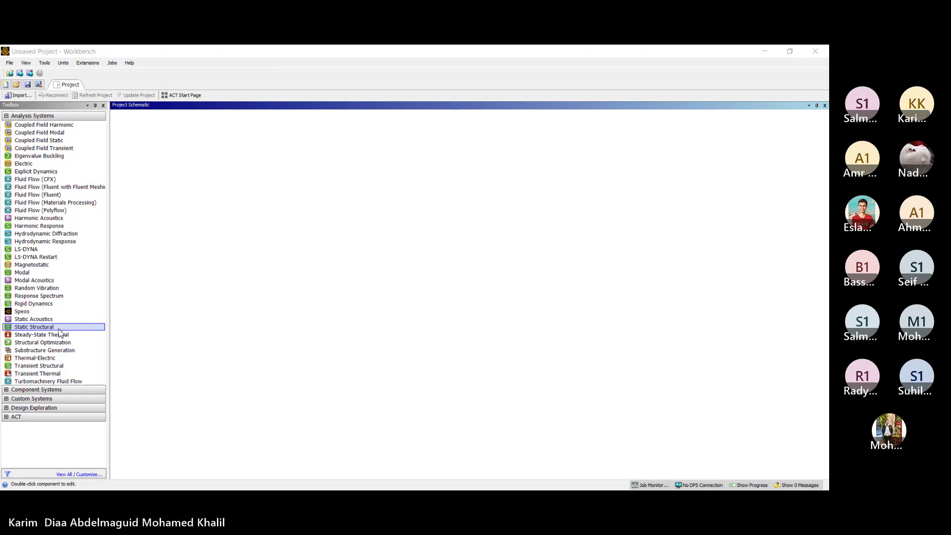
click(103, 337)
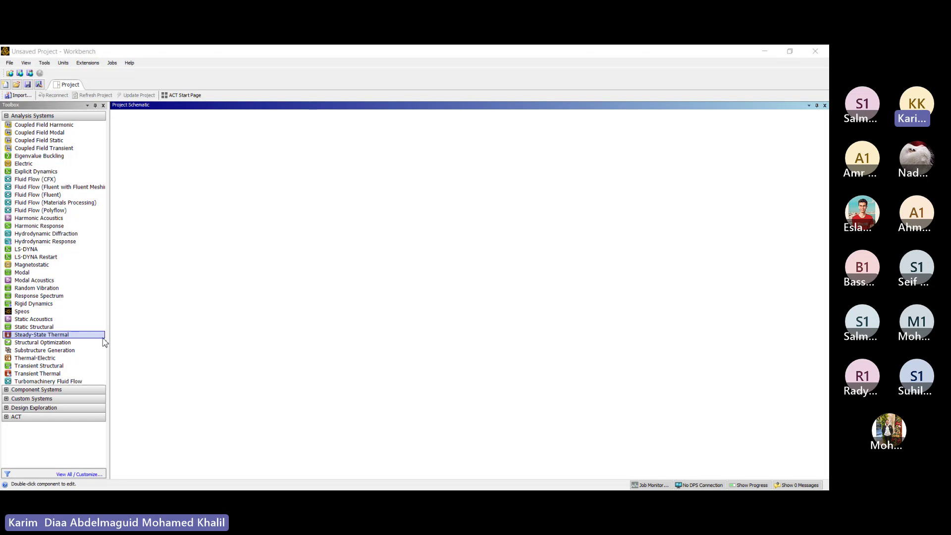
click(62, 274)
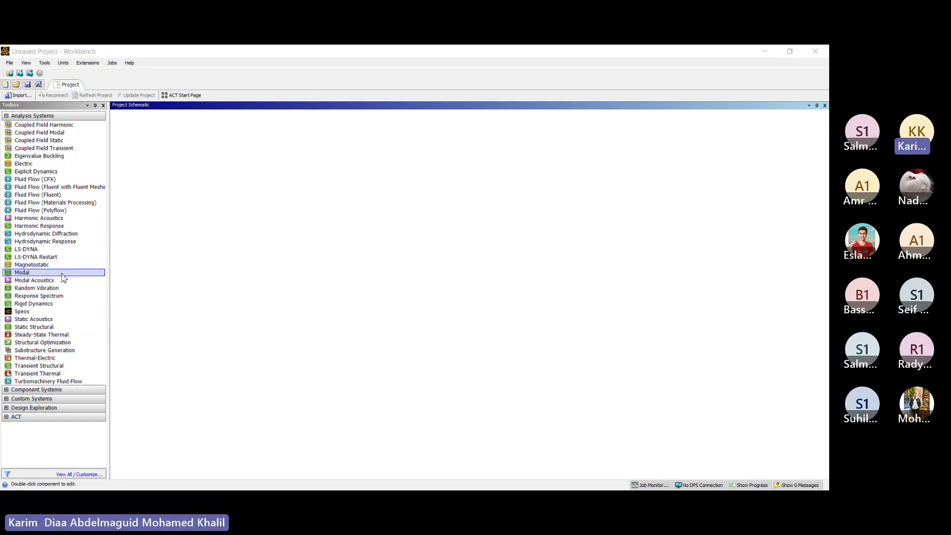
click(39, 227)
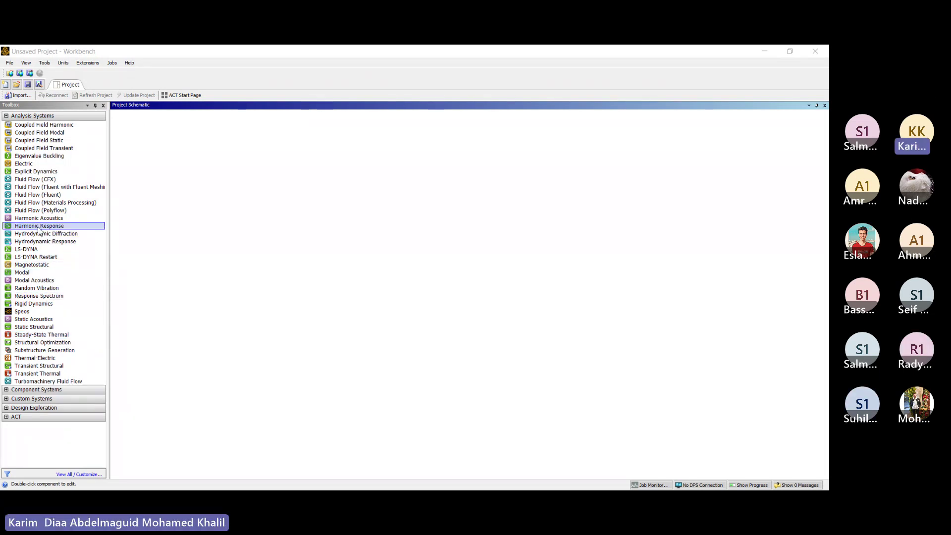
click(53, 275)
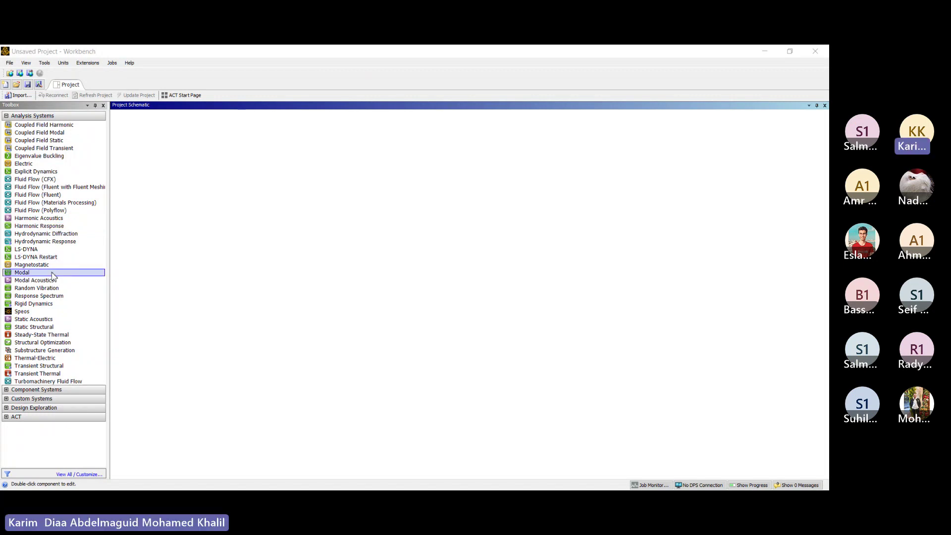
click(57, 320)
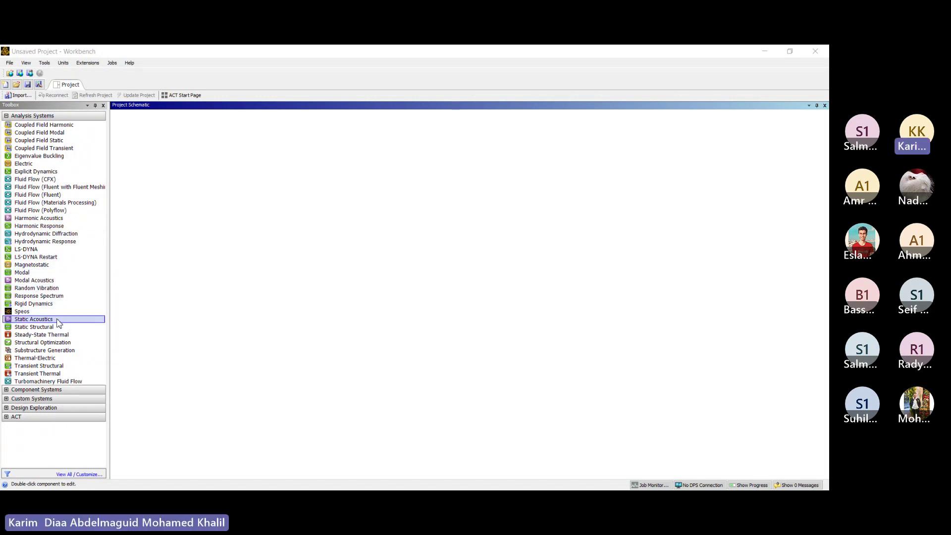
click(58, 352)
click(54, 327)
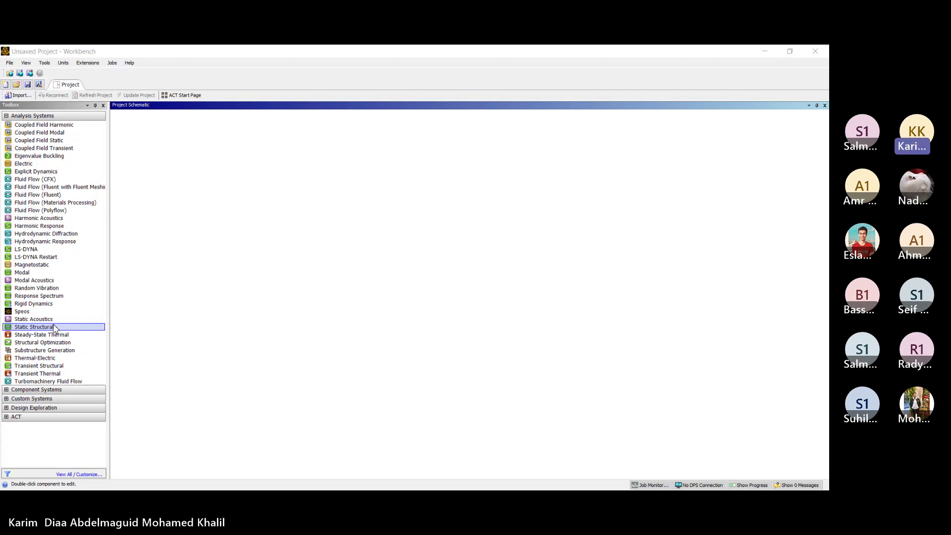
Add a Modal analysis system to the project schematic and open its Engineering Data.
click(29, 274)
drag(29, 276, 159, 153)
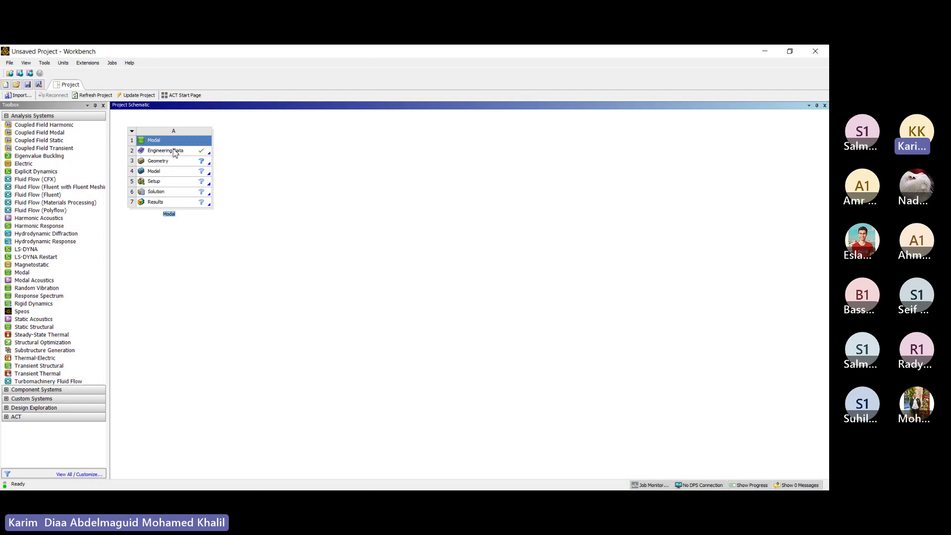
double_click(175, 152)
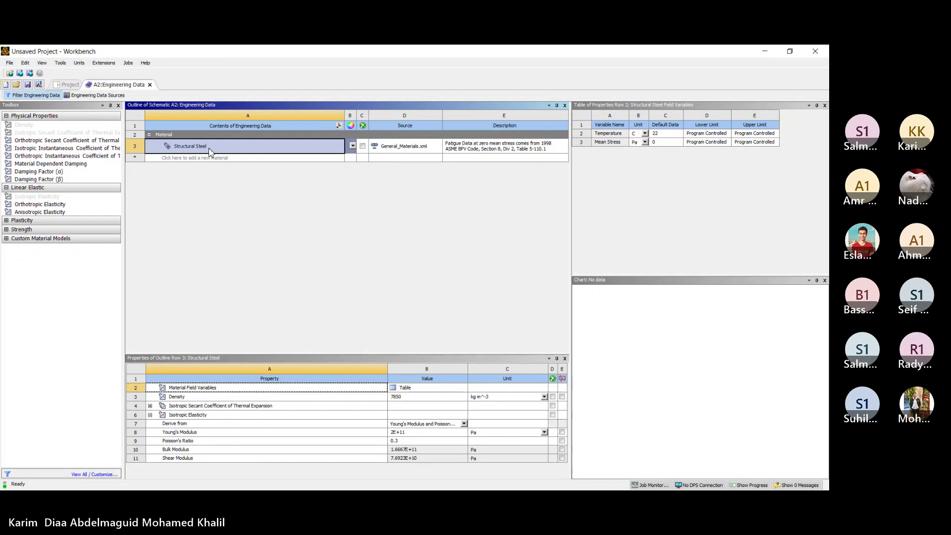
Add Aluminum Alloy from the General Materials library to the Modal system's engineering data.
click(103, 96)
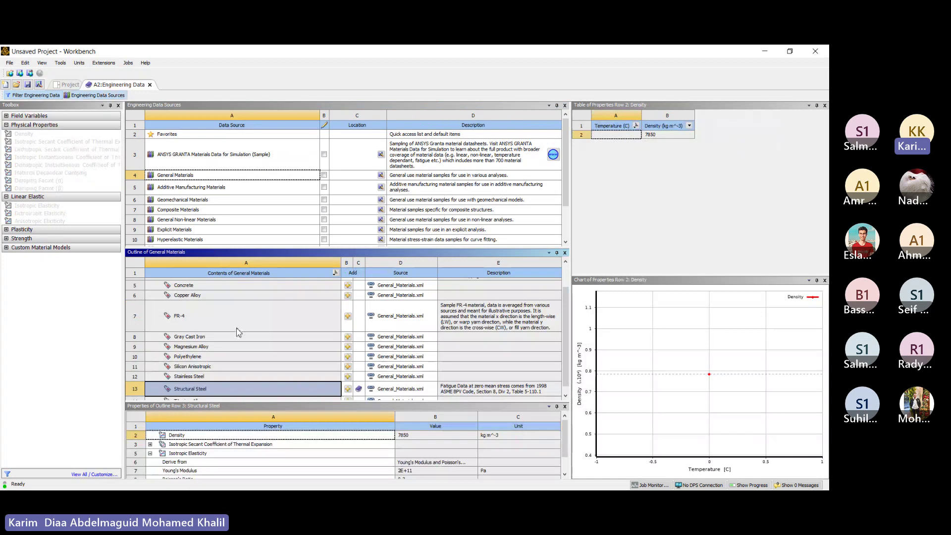
scroll(230, 347, up, 1)
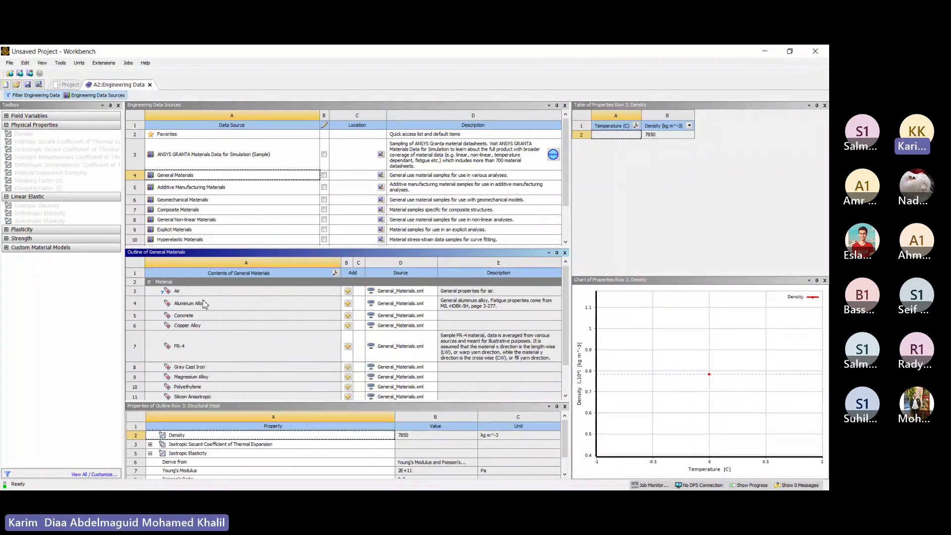
click(204, 304)
click(348, 303)
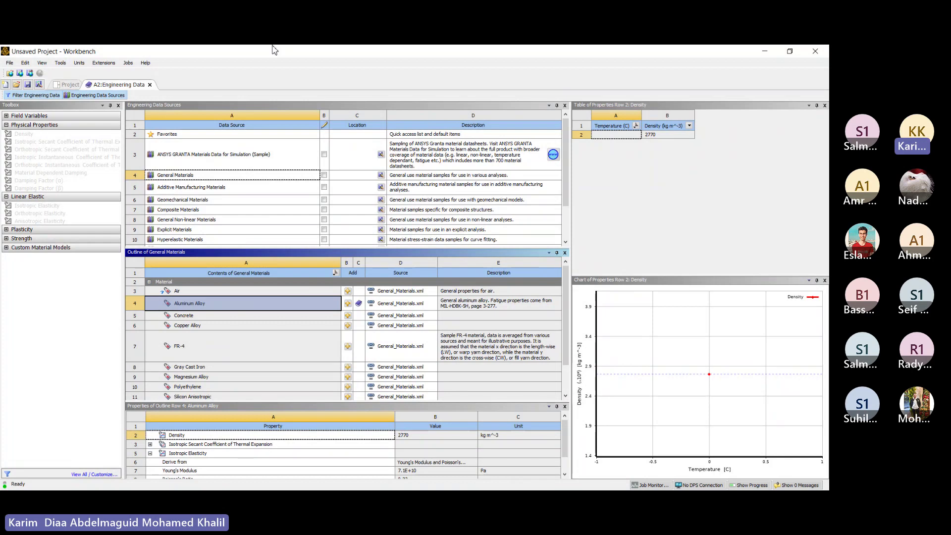
click(114, 96)
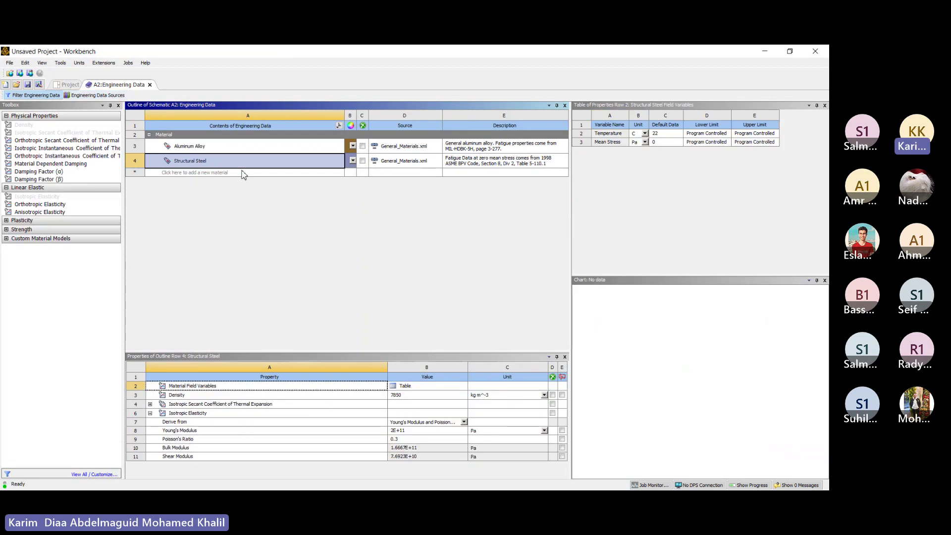
Review the Young's modulus and density of Aluminum Alloy among the project's materials.
click(229, 149)
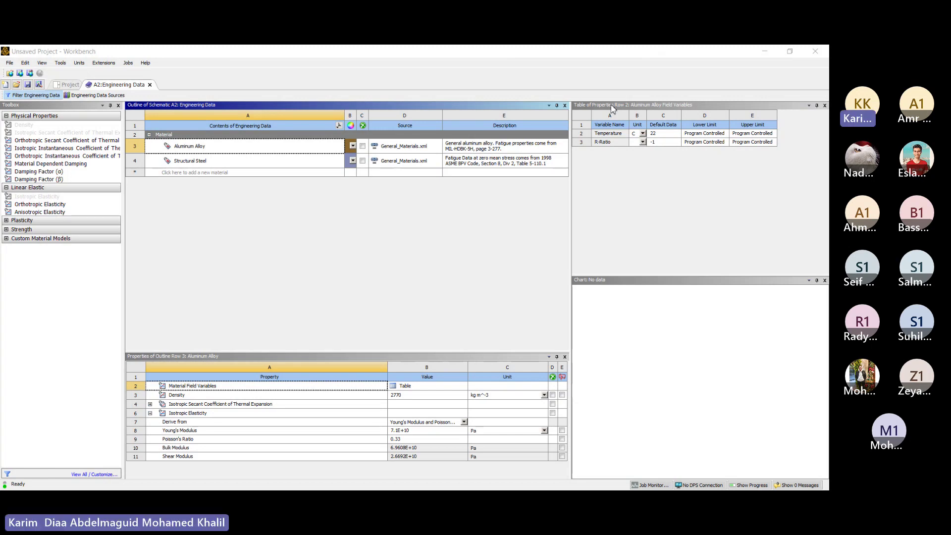
click(407, 430)
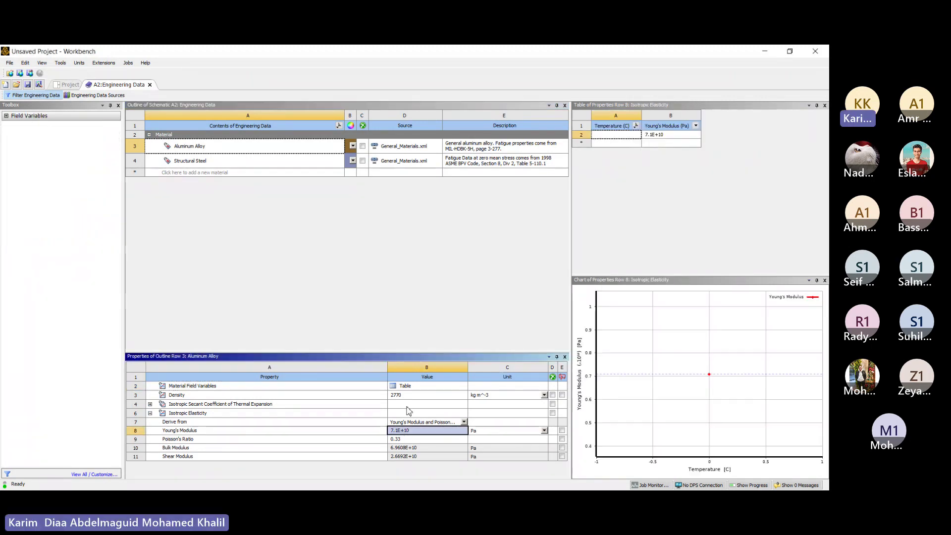
click(398, 395)
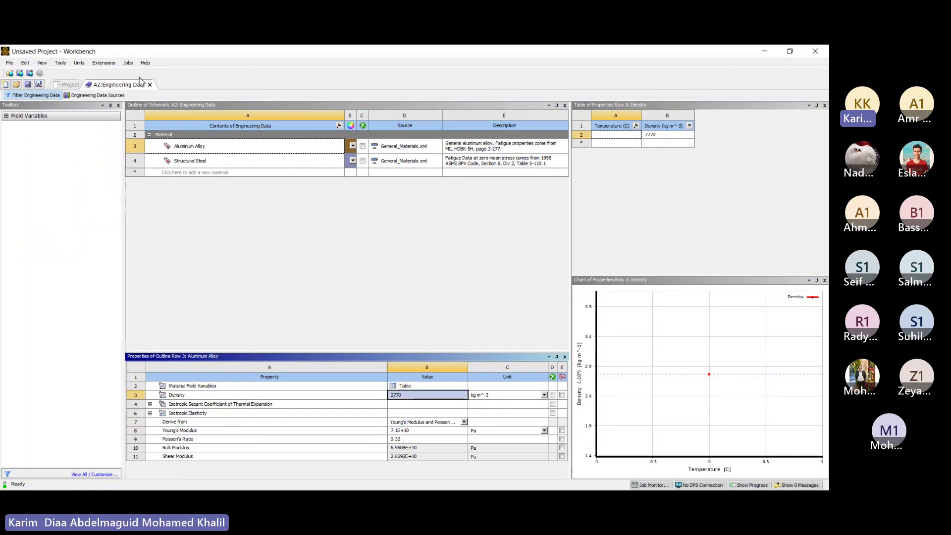
Browse the General Materials library, examining Silicon Anisotropic, Aluminum Alloy, and the density and Young's modulus of Copper Alloy.
click(98, 95)
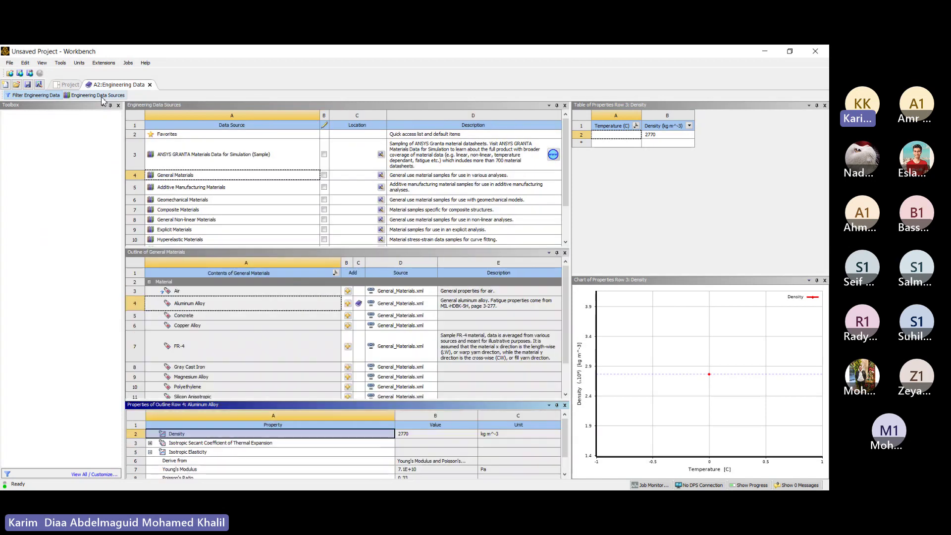
click(199, 397)
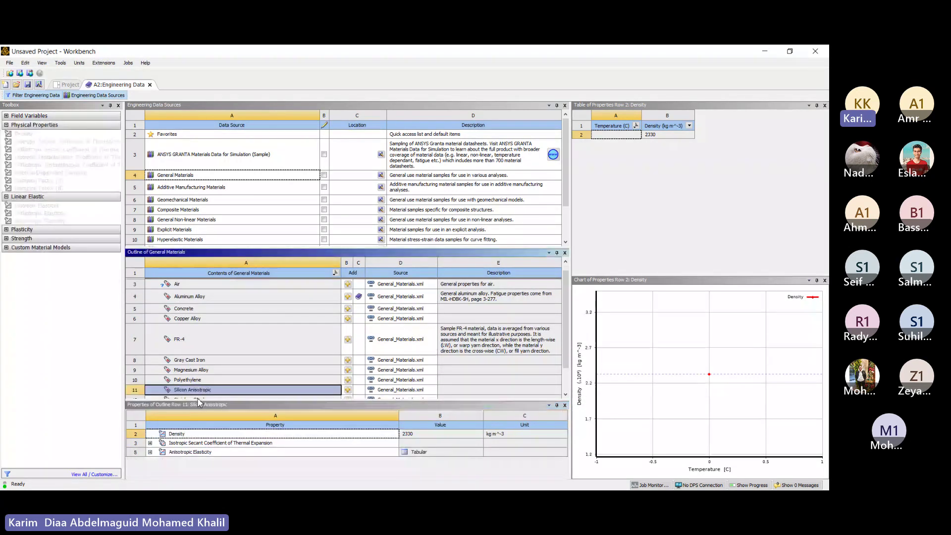
click(205, 319)
click(206, 297)
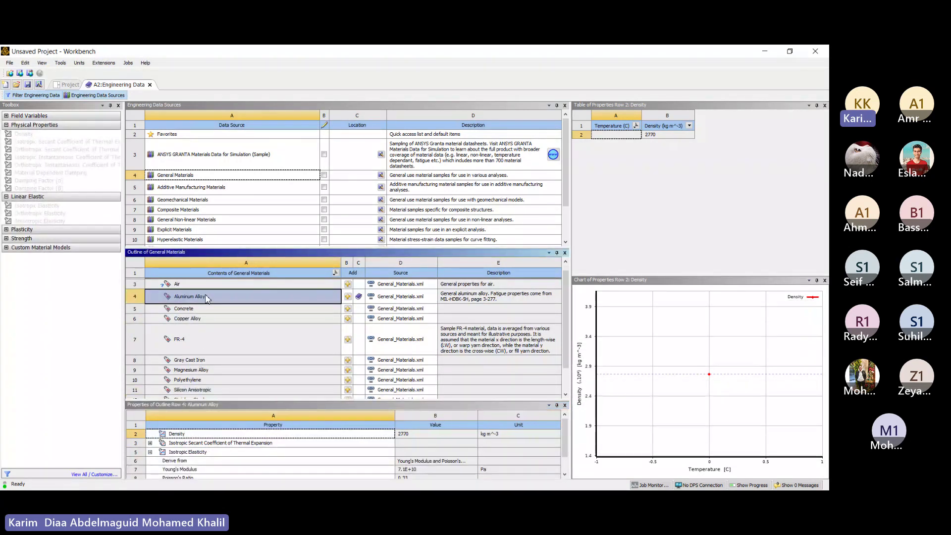
click(199, 319)
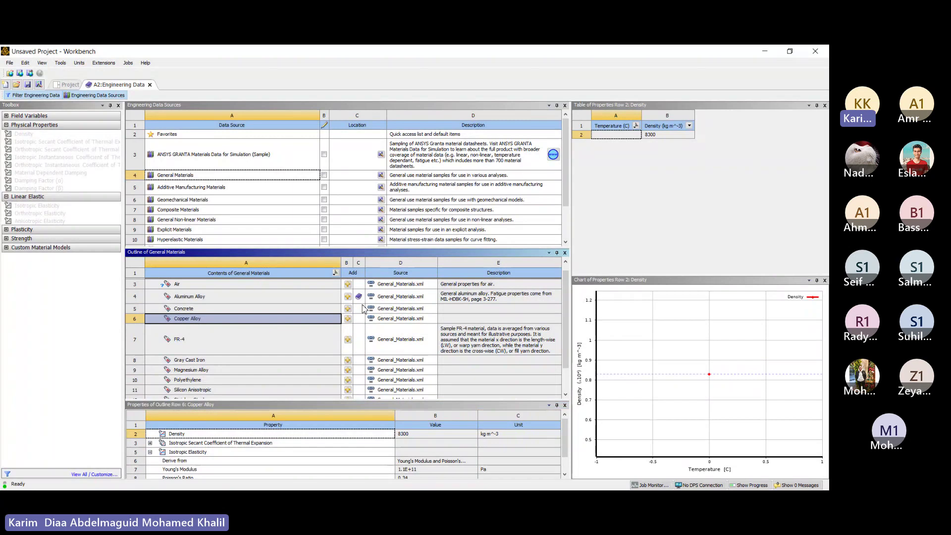
click(419, 435)
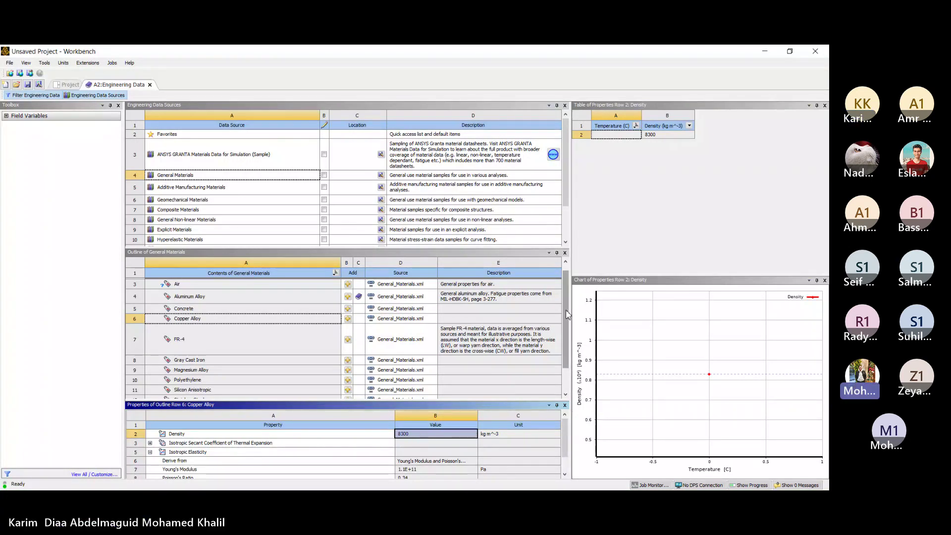
drag(567, 315, 566, 354)
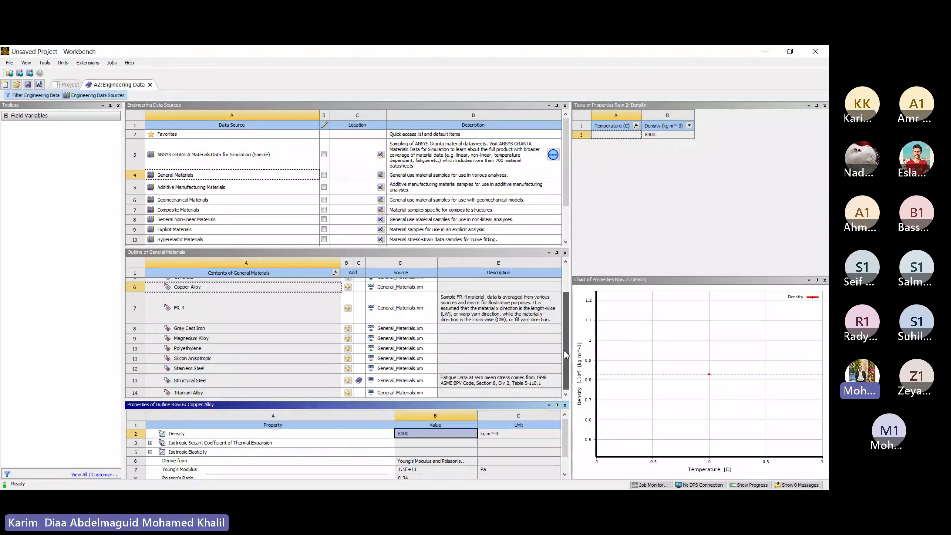
scroll(566, 355, up, 2)
click(412, 470)
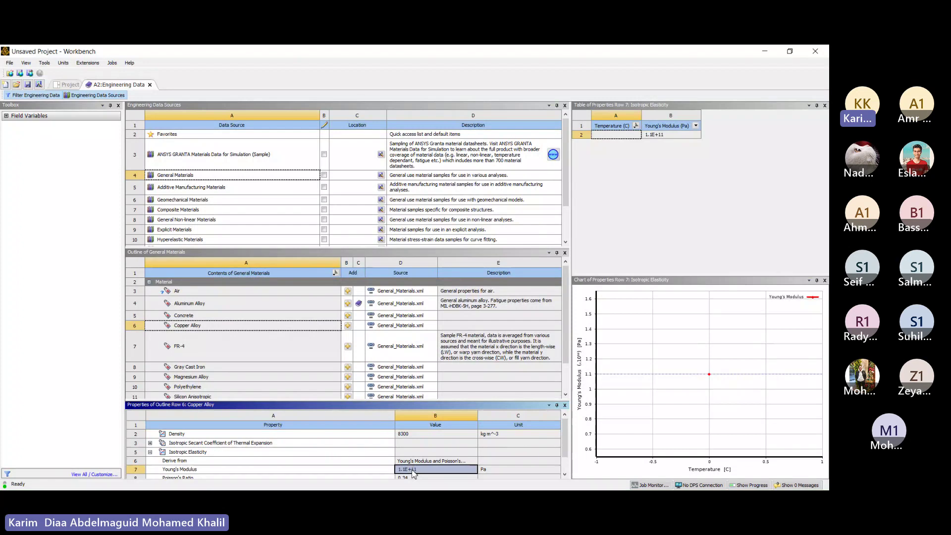
scroll(229, 355, down, 1)
Add Silicon Anisotropic from the General Materials library to the project's materials and check Aluminum Alloy's Young's modulus.
click(213, 365)
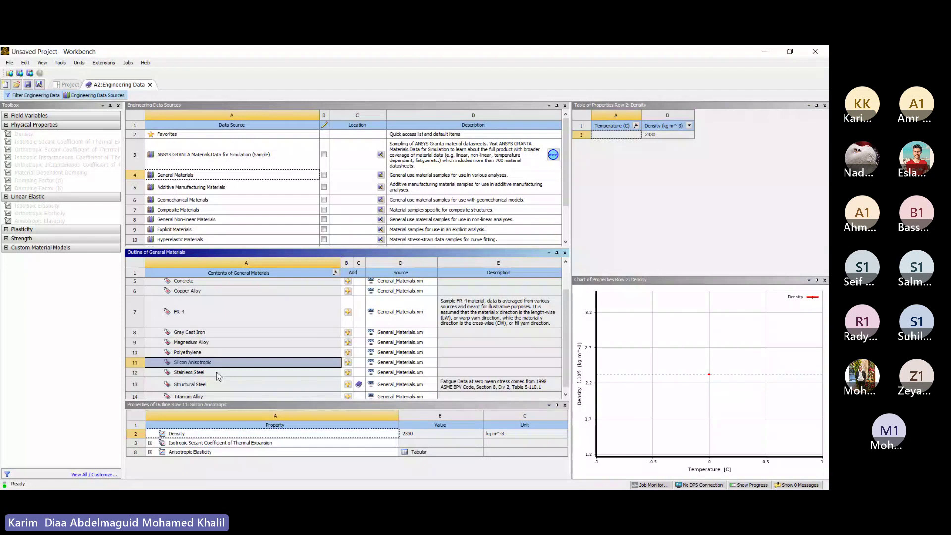
click(348, 362)
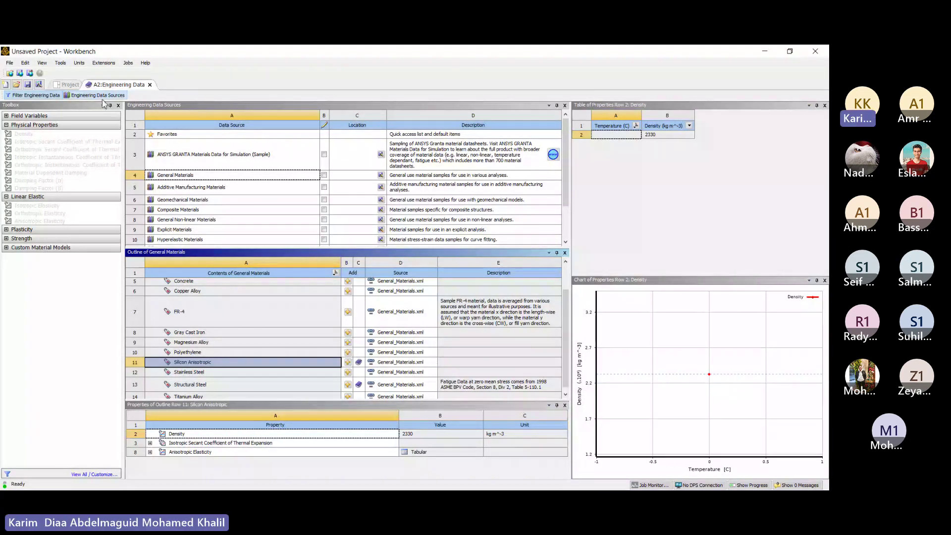
click(95, 95)
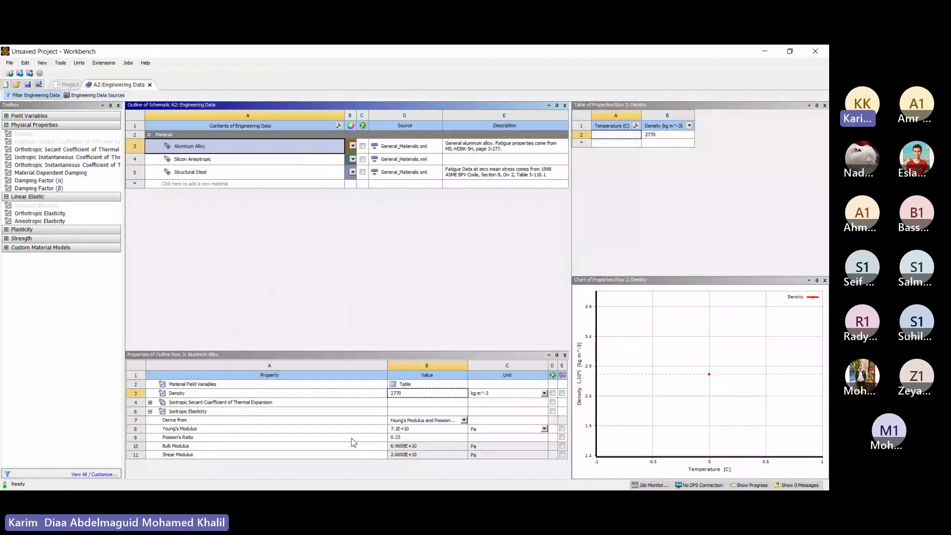
click(404, 429)
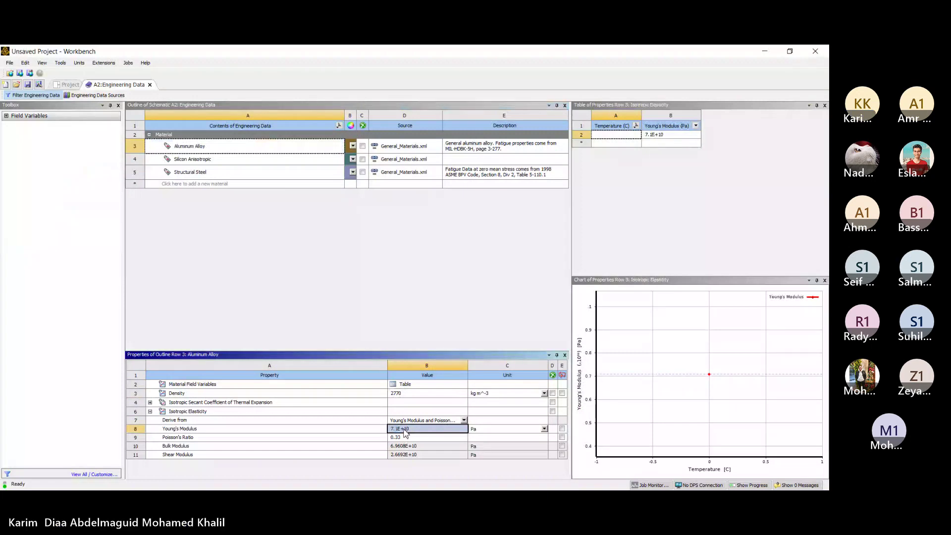
click(319, 264)
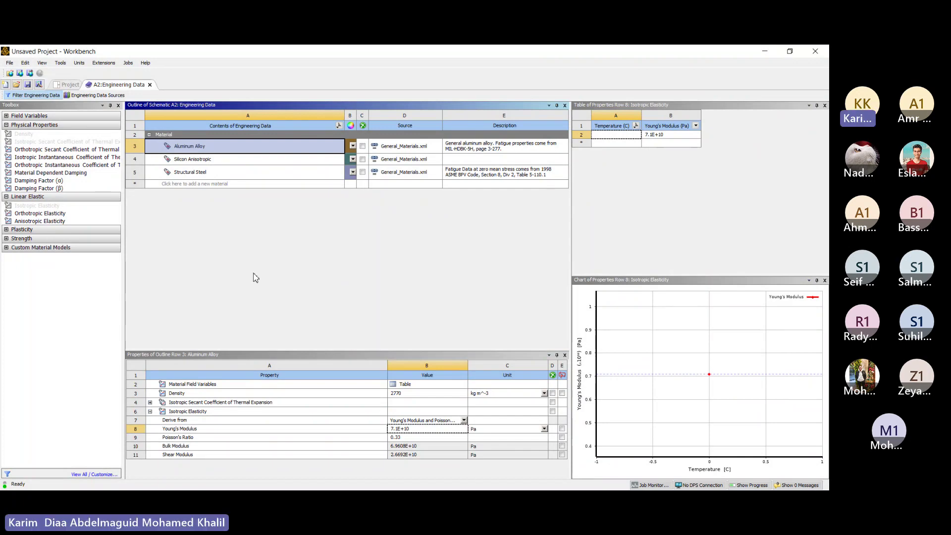
Return to the project schematic and open the Modal system's Geometry for modeling in Discovery.
click(69, 85)
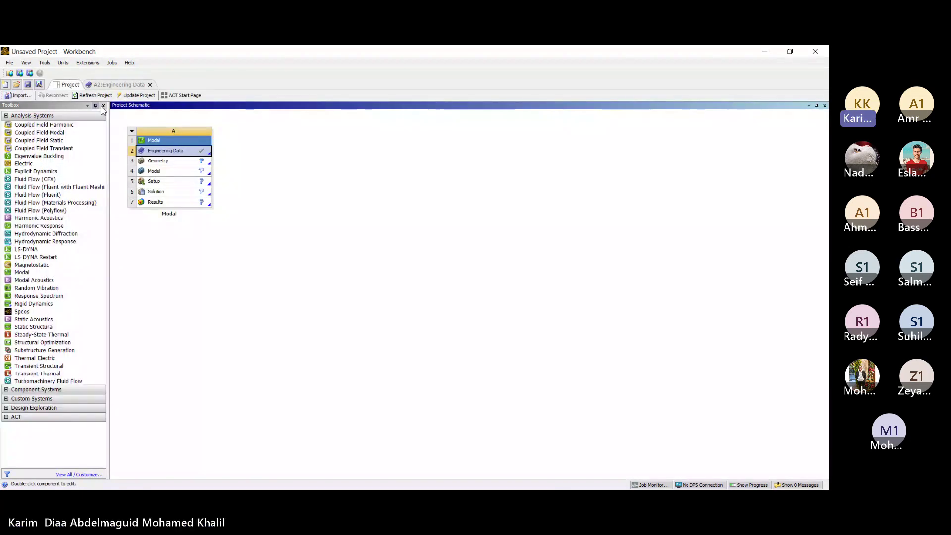
click(164, 166)
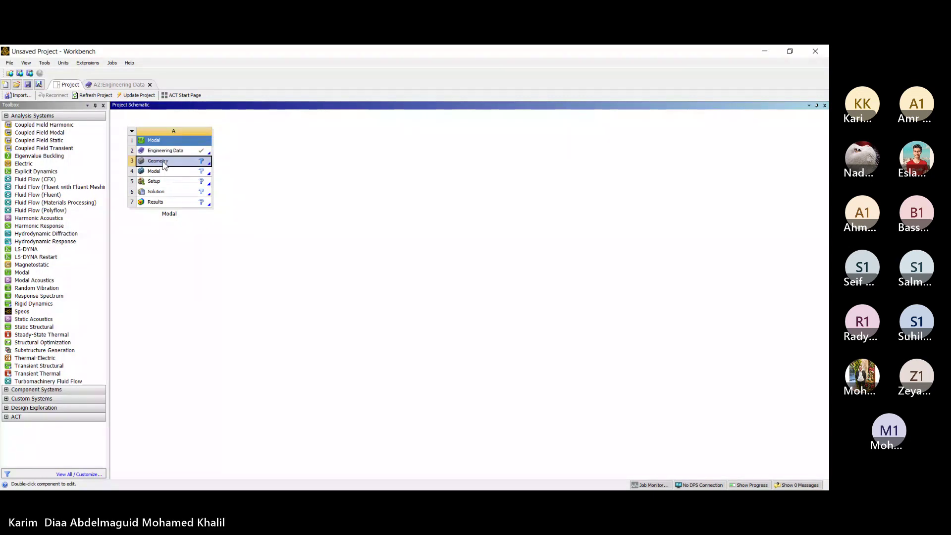
double_click(170, 163)
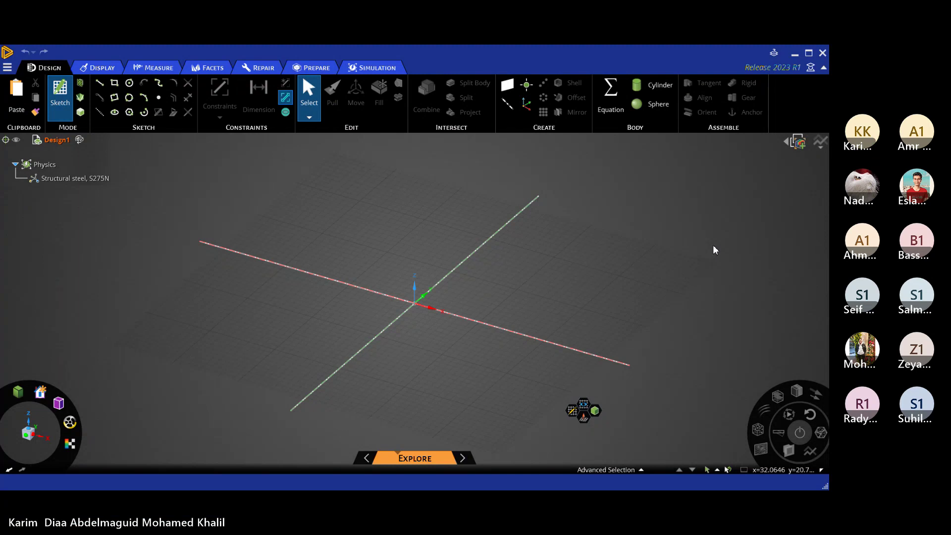
Sketch a rectangle about 20 mm wide and 8 mm high around the origin in plan view.
click(584, 410)
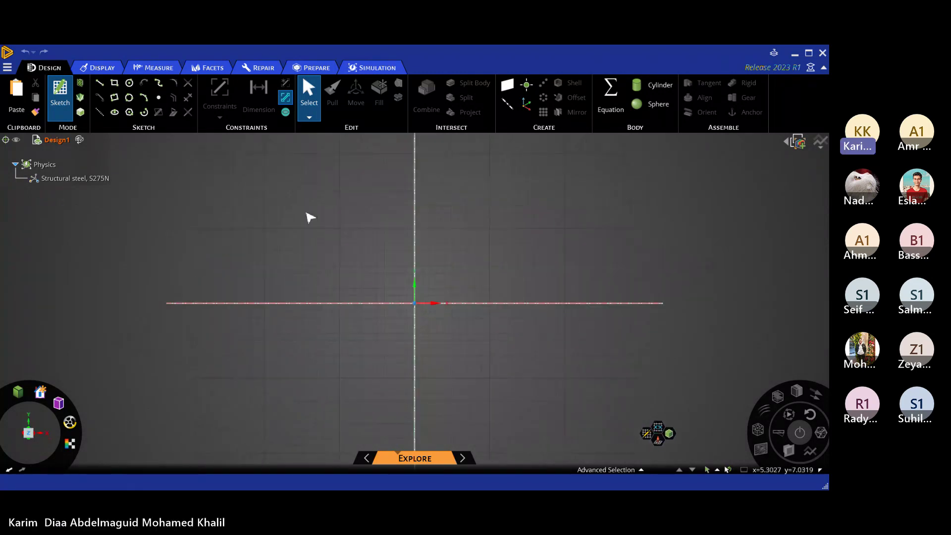
click(114, 82)
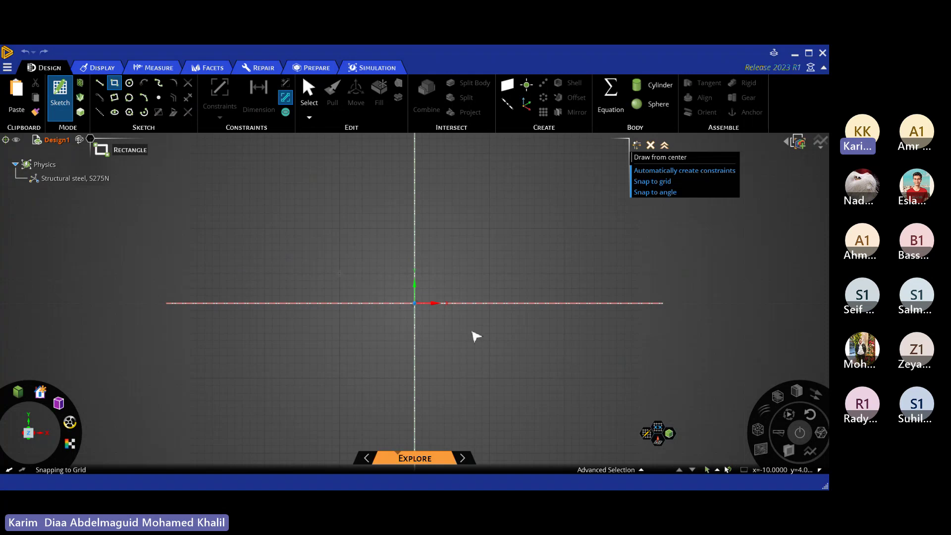
click(489, 334)
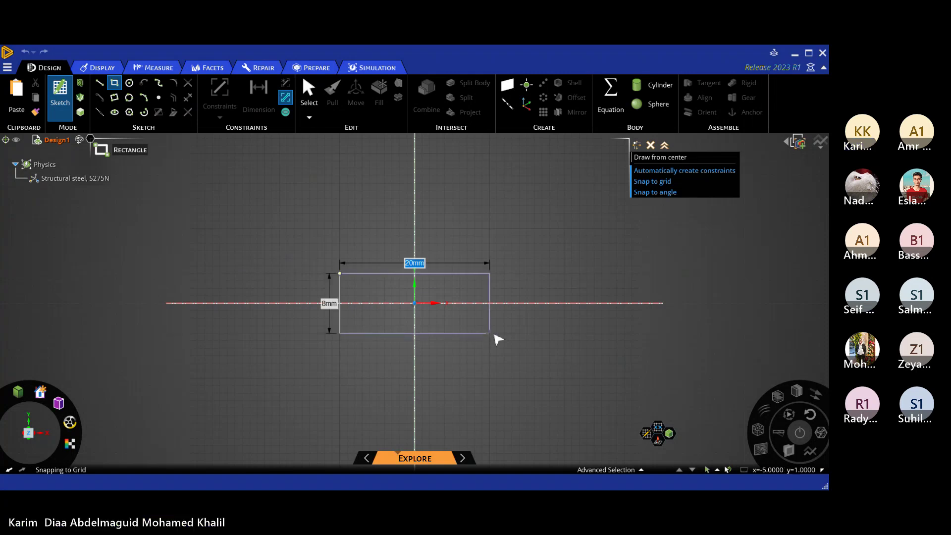
click(497, 339)
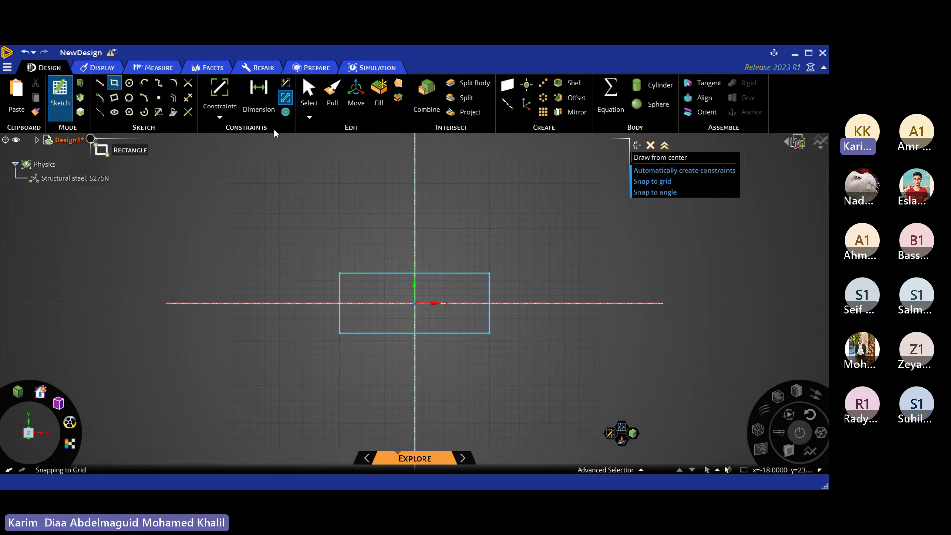
Dimension the rectangle's width above its upper edge and set it to 80 mm.
click(260, 104)
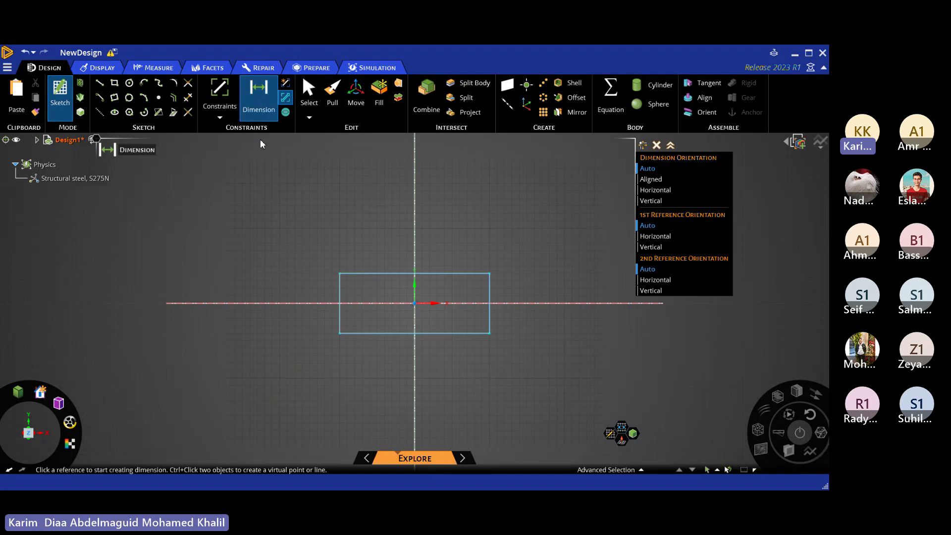
click(342, 277)
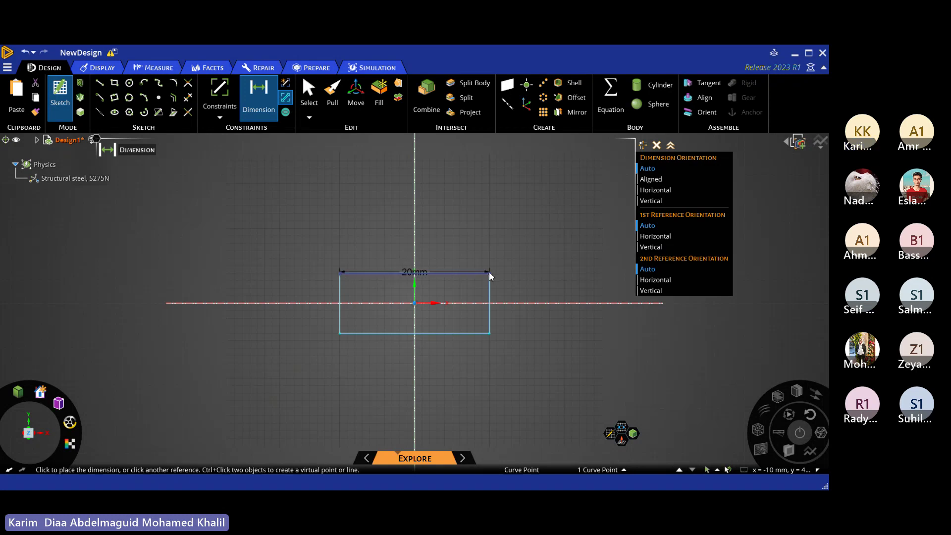
click(490, 276)
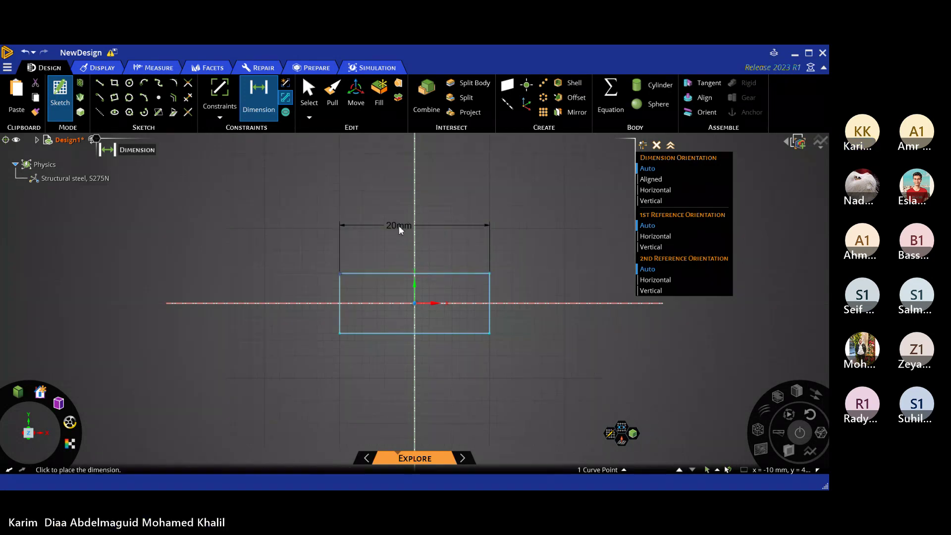
click(394, 234)
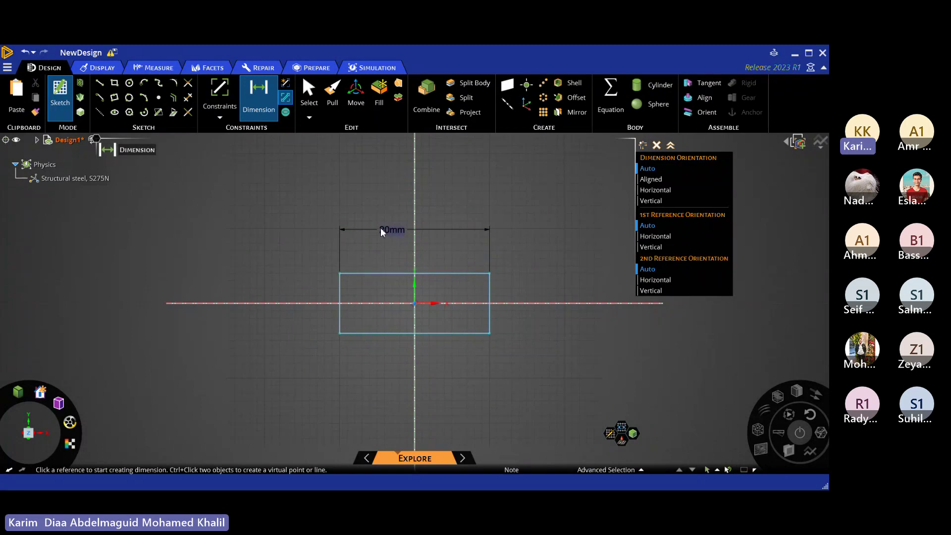
click(418, 231)
key(BackSpace)
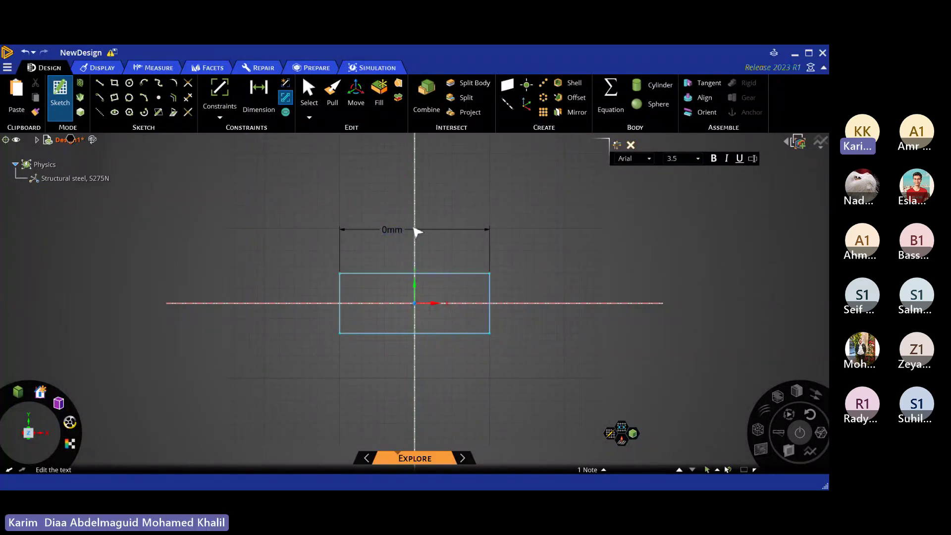
text(8)
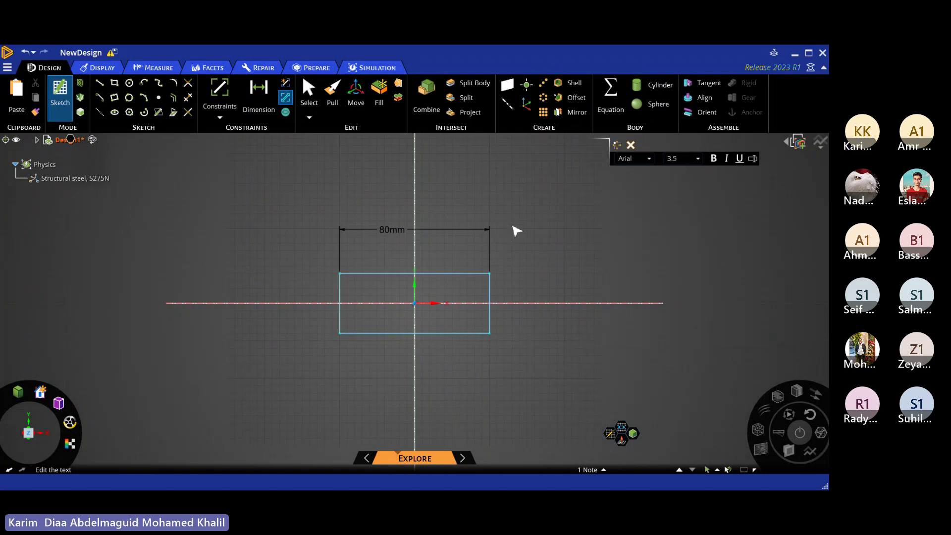
key(Return)
Dimension the rectangle's height beside its left edge and set it to 20 mm.
key(d)
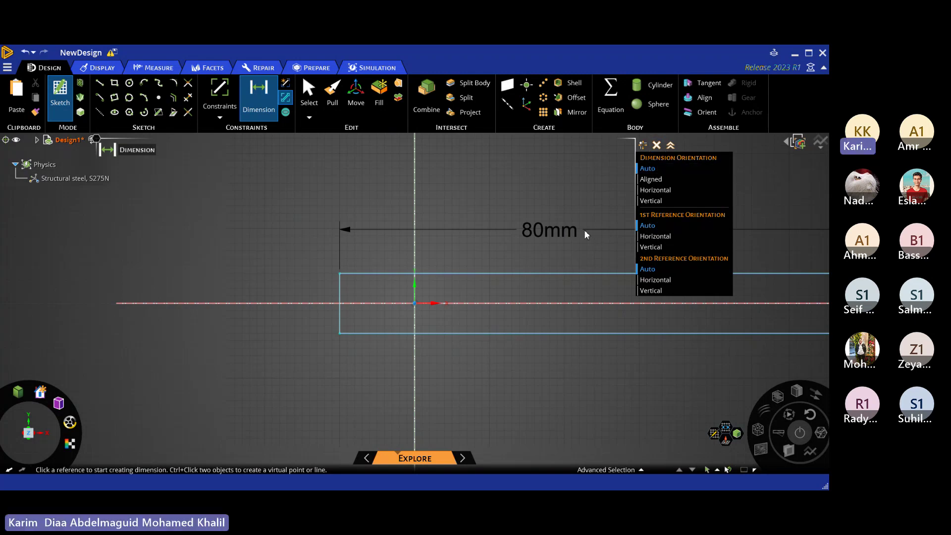
scroll(437, 307, down, 4)
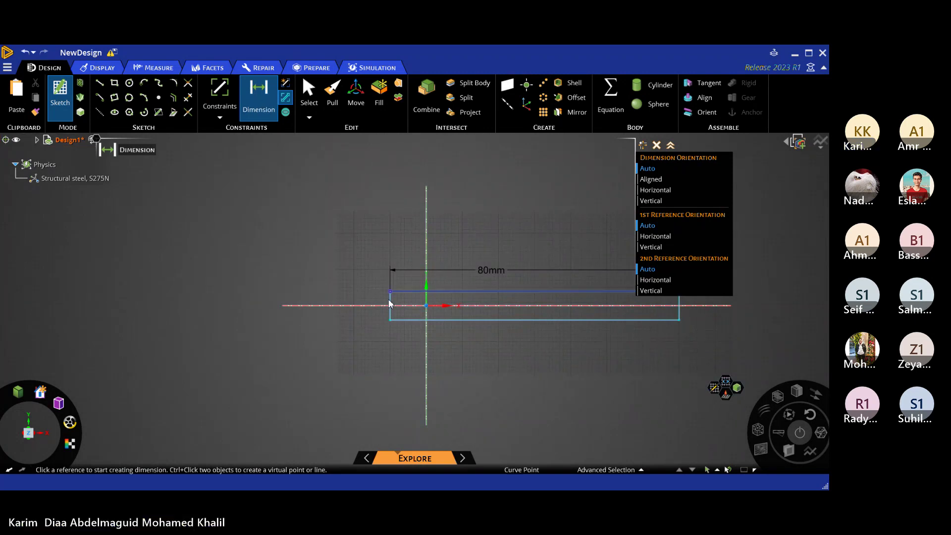
click(389, 303)
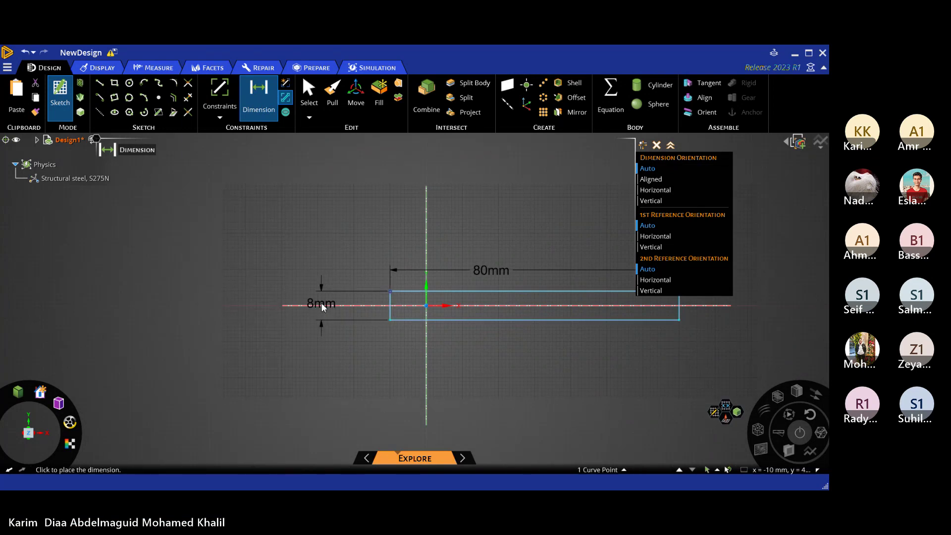
double_click(318, 304)
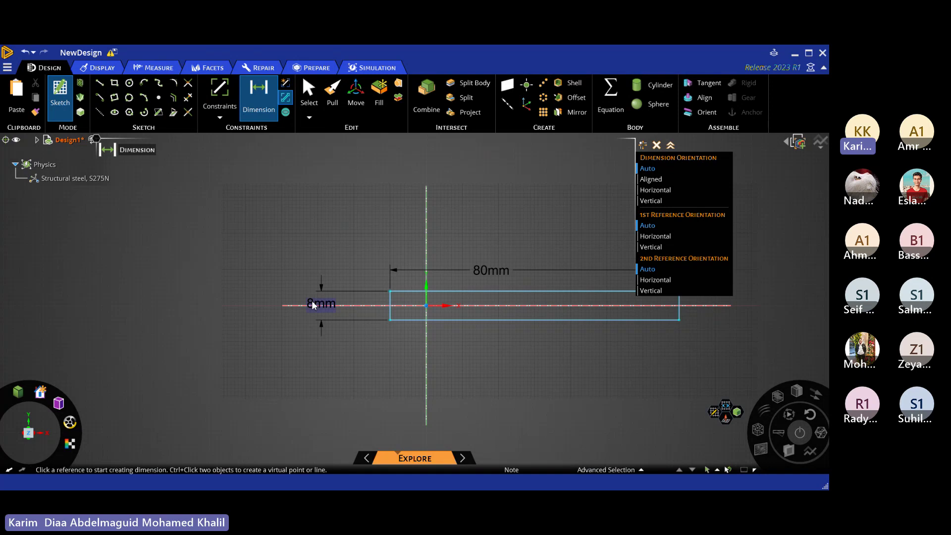
text(20)
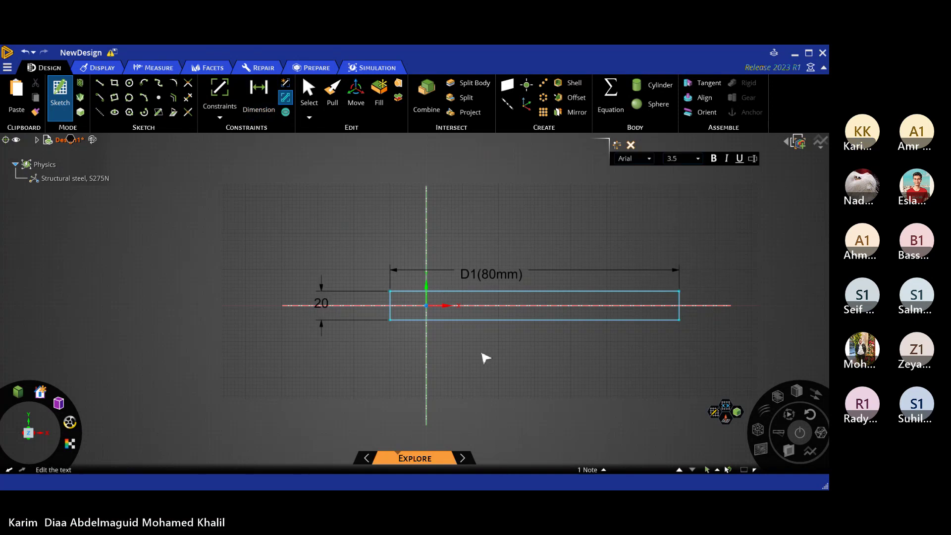
key(Return)
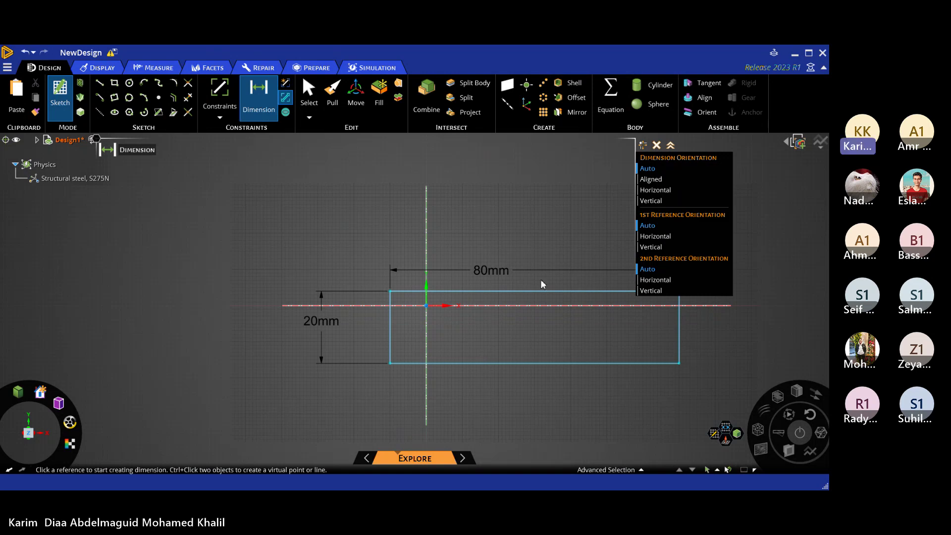
Dimension the vertical distance from the rectangle's upper-left corner to the horizontal axis and set it to 10 mm.
scroll(543, 284, down, 4)
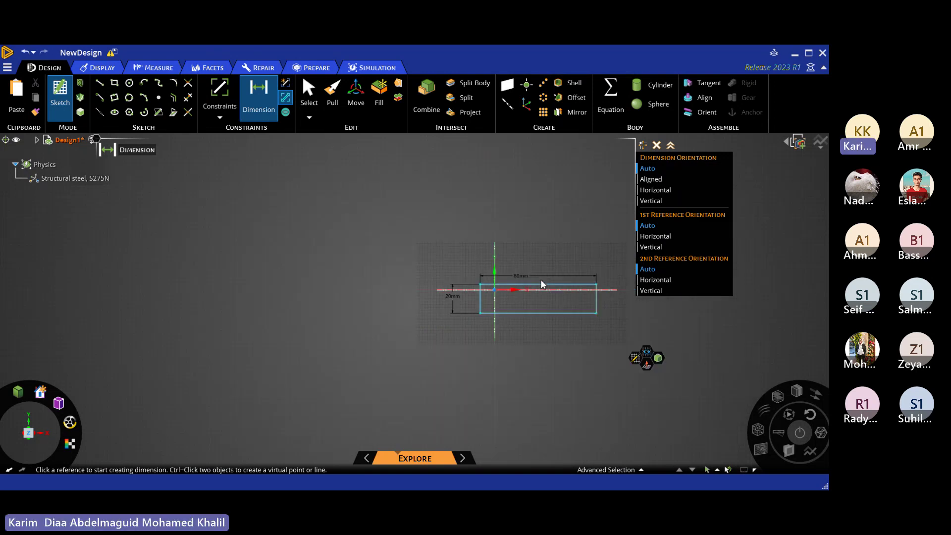
scroll(542, 284, up, 3)
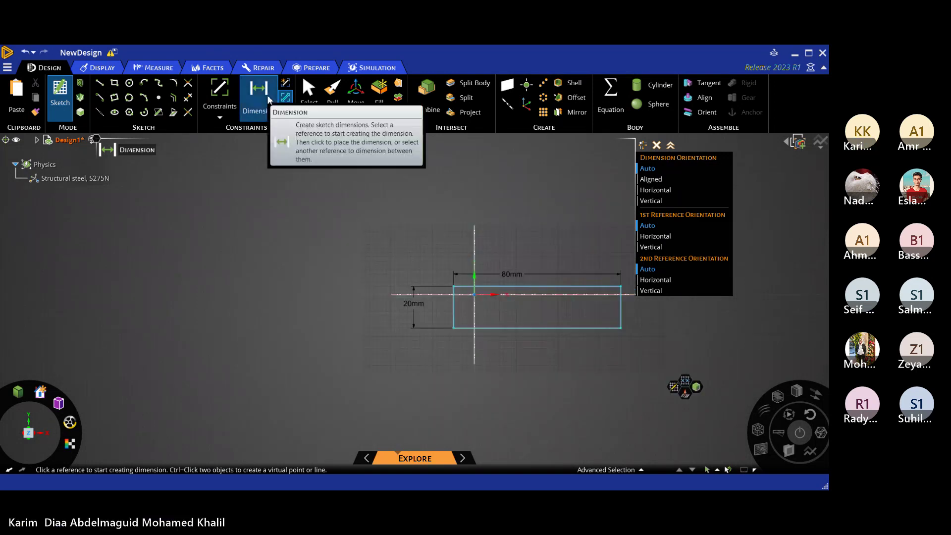
click(455, 289)
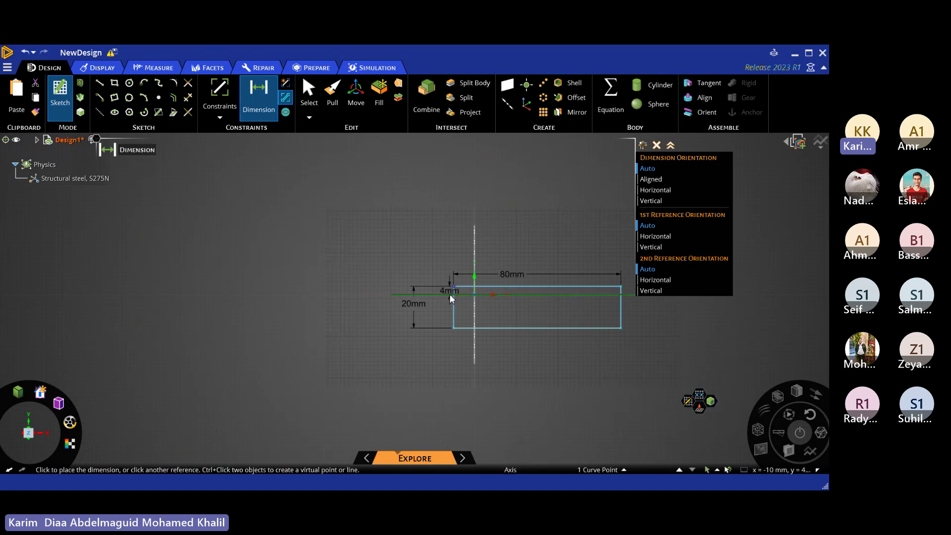
click(394, 294)
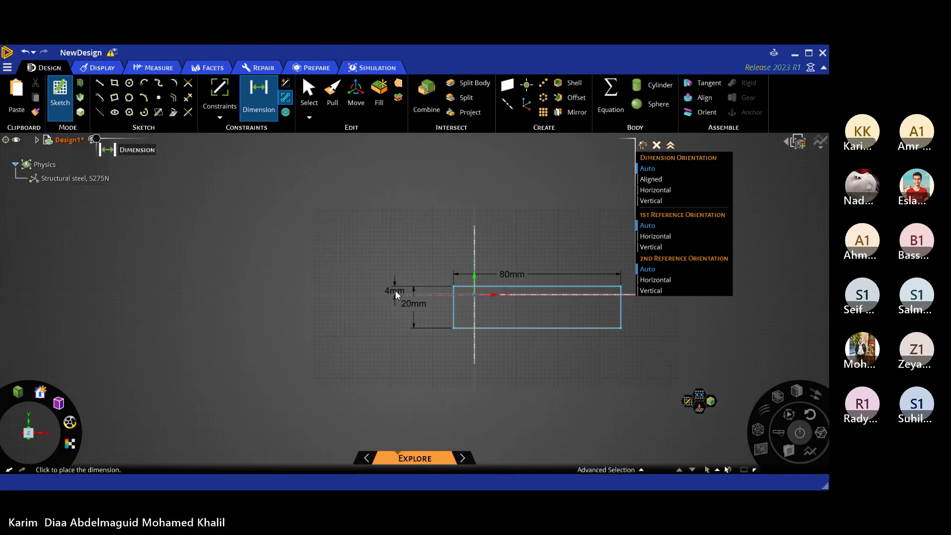
click(395, 295)
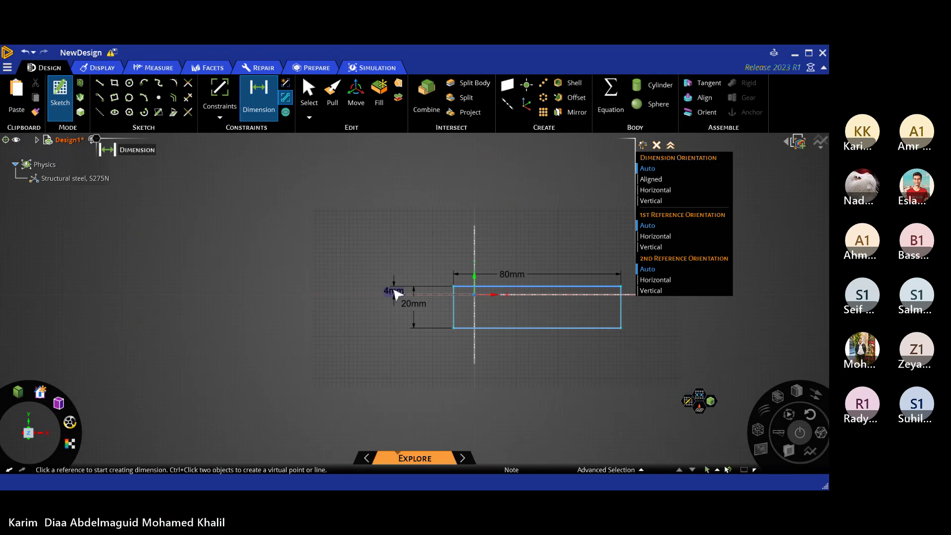
double_click(395, 294)
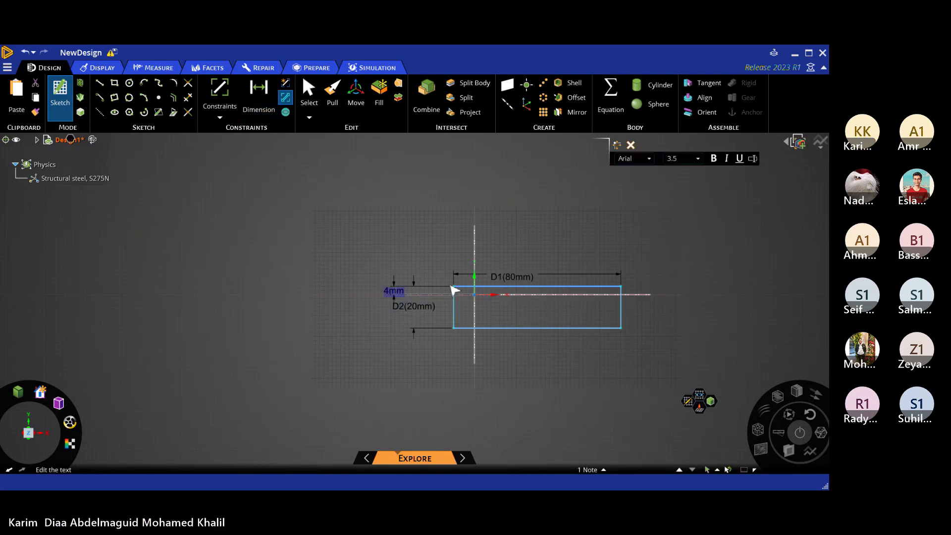
click(451, 287)
key(shift+Right)
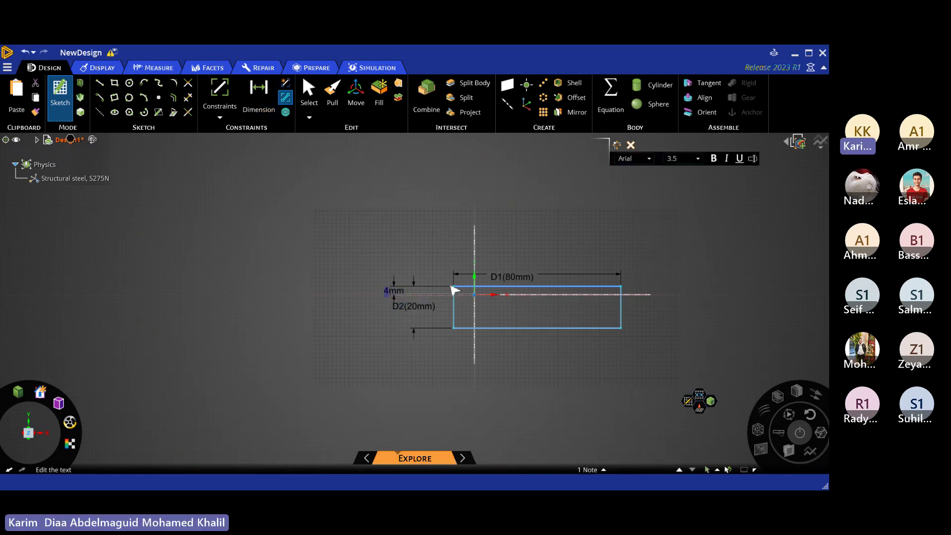
text(10)
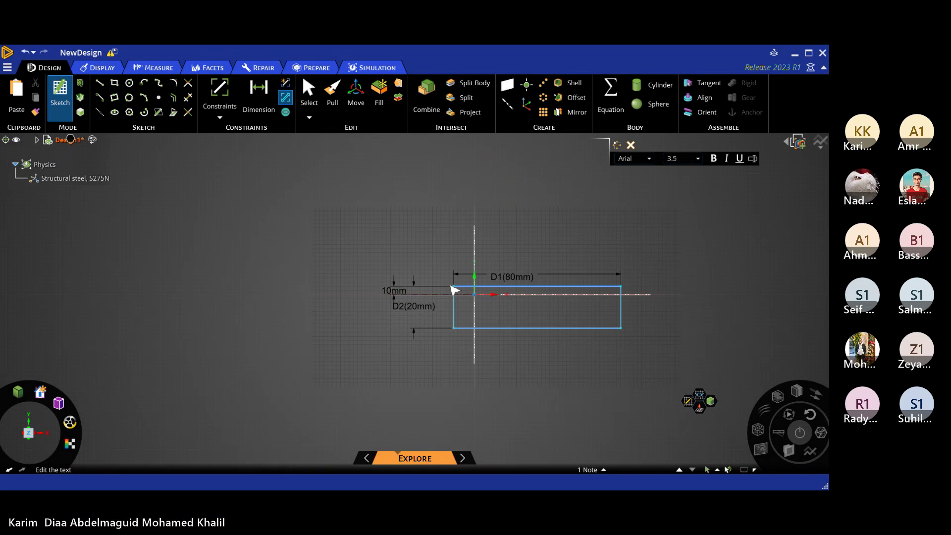
key(Return)
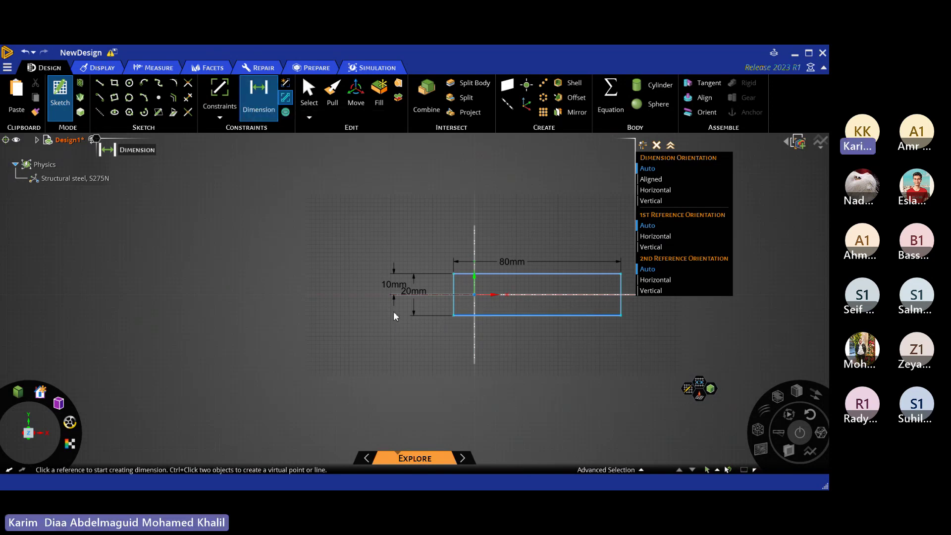
Dimension the horizontal distance from the rectangle's lower-left corner to the vertical axis and set it to 40 mm.
click(466, 330)
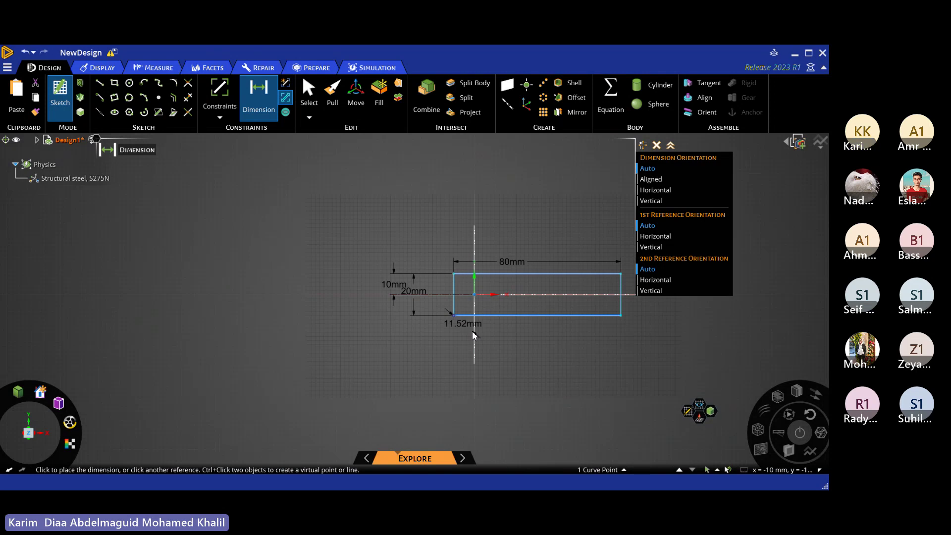
click(474, 336)
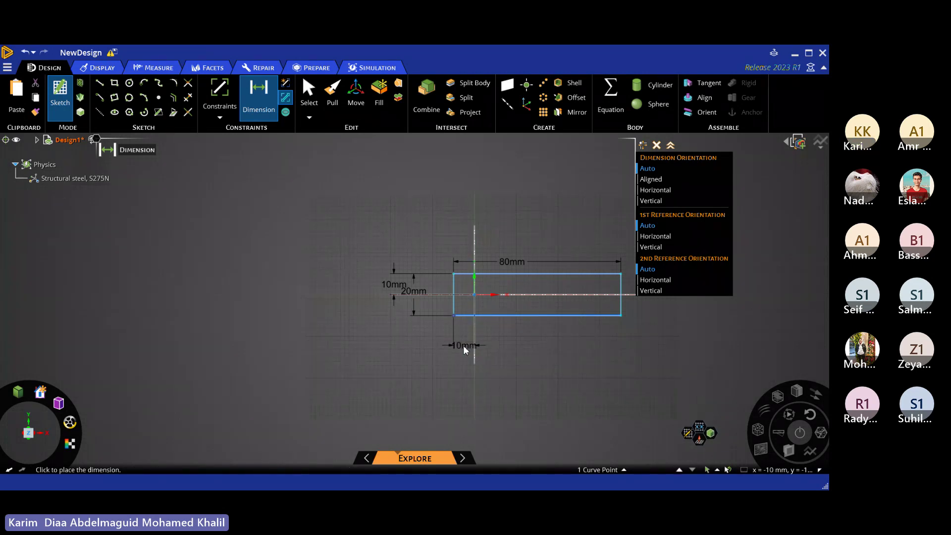
click(503, 346)
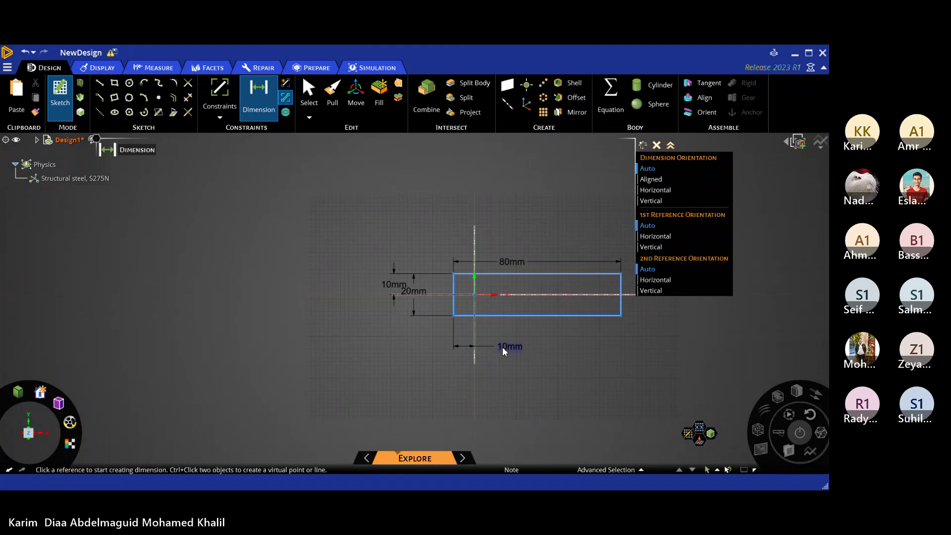
key(Left)
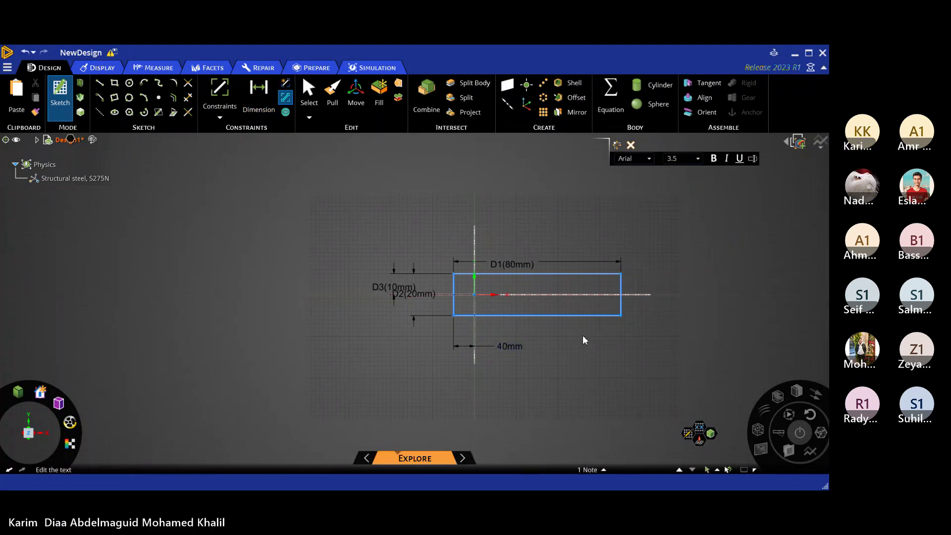
key(Delete)
text(4)
key(Return)
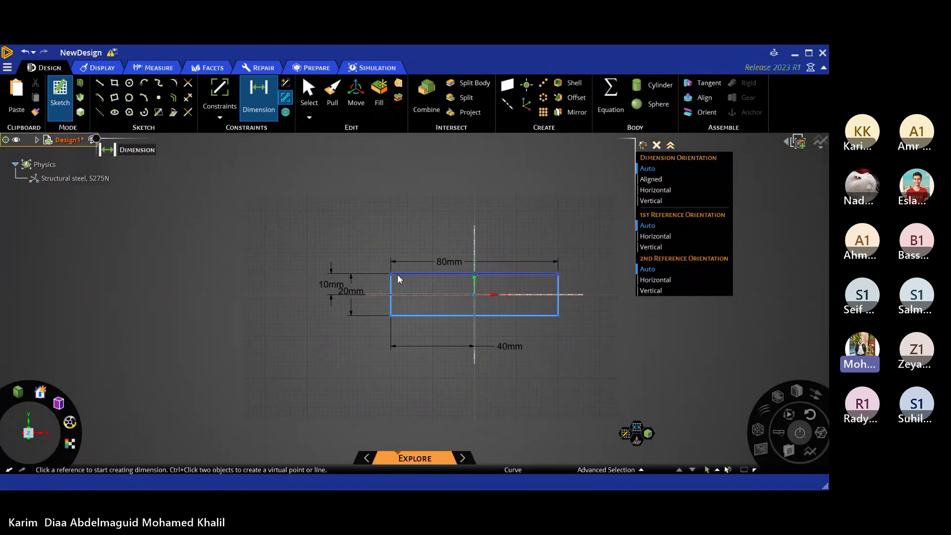
Finish the sketch and pull the rectangular face 500 mm along the Z axis into a solid bar.
click(648, 435)
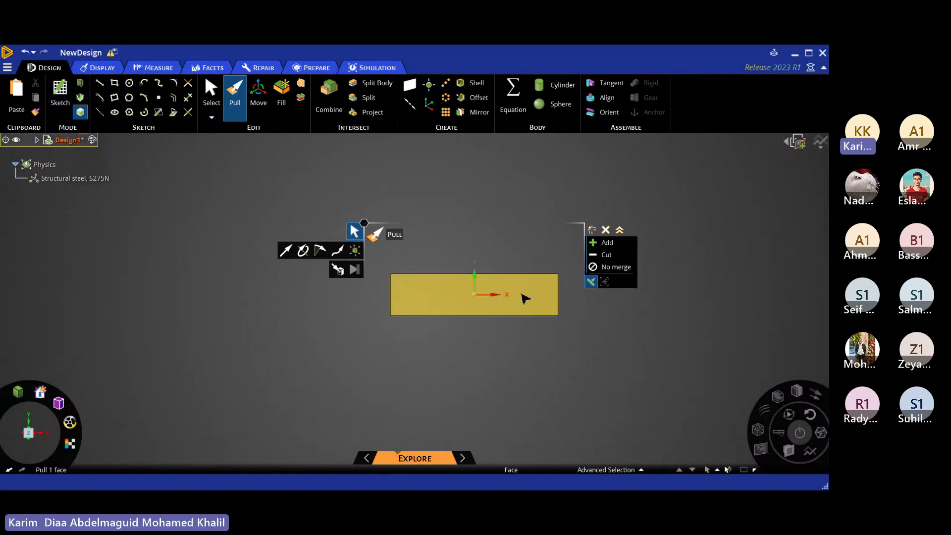
click(522, 298)
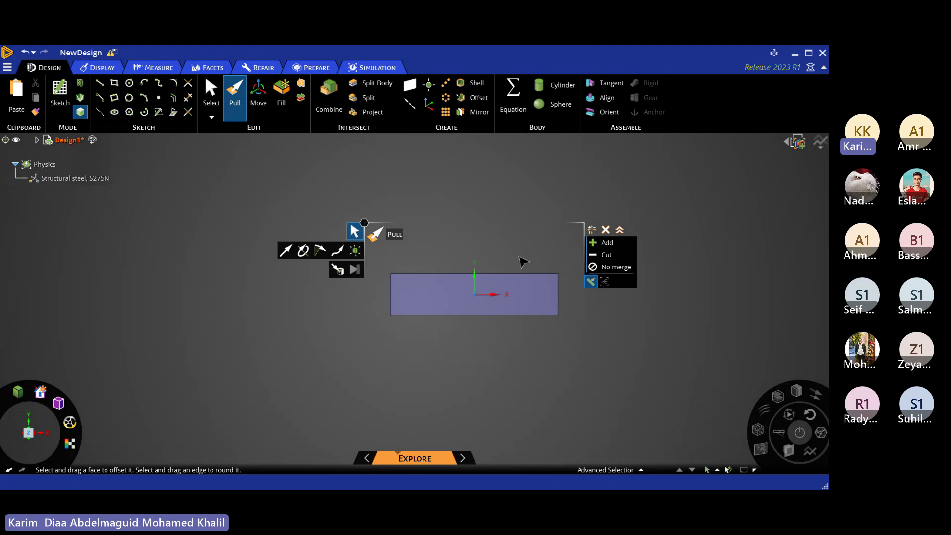
middle_drag(535, 293, 490, 296)
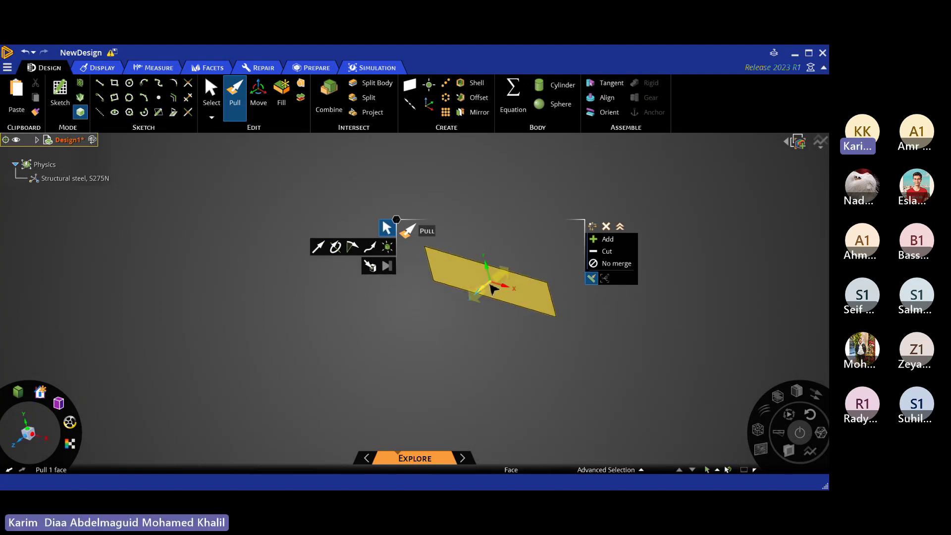
drag(452, 322, 377, 377)
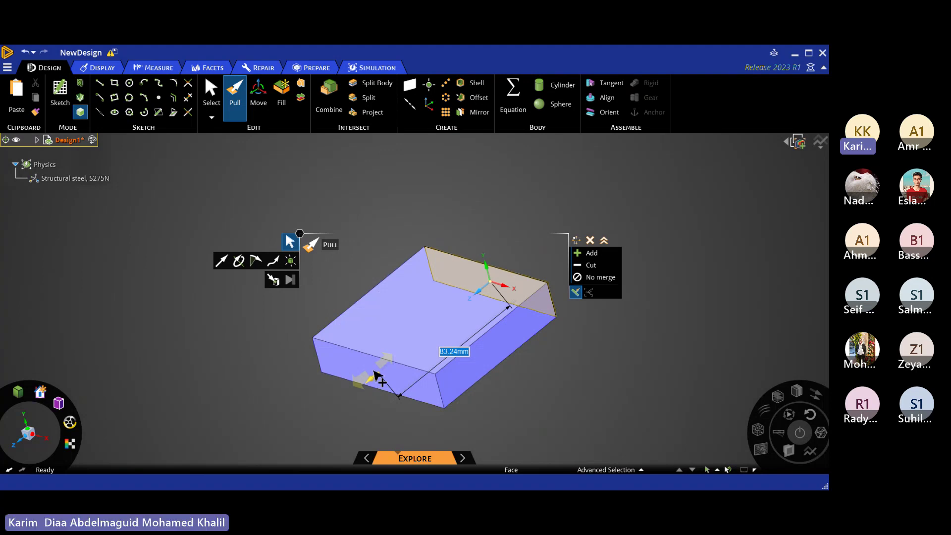
text(500)
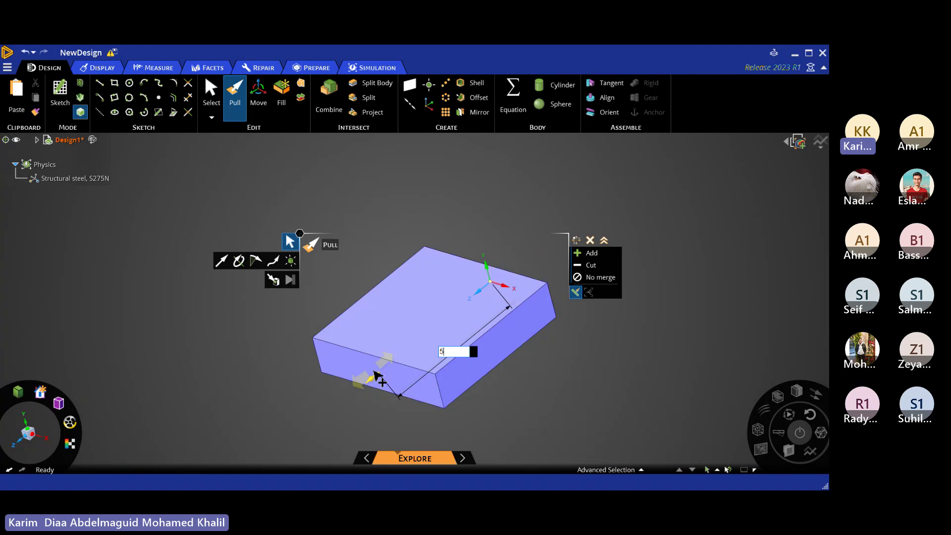
key(Return)
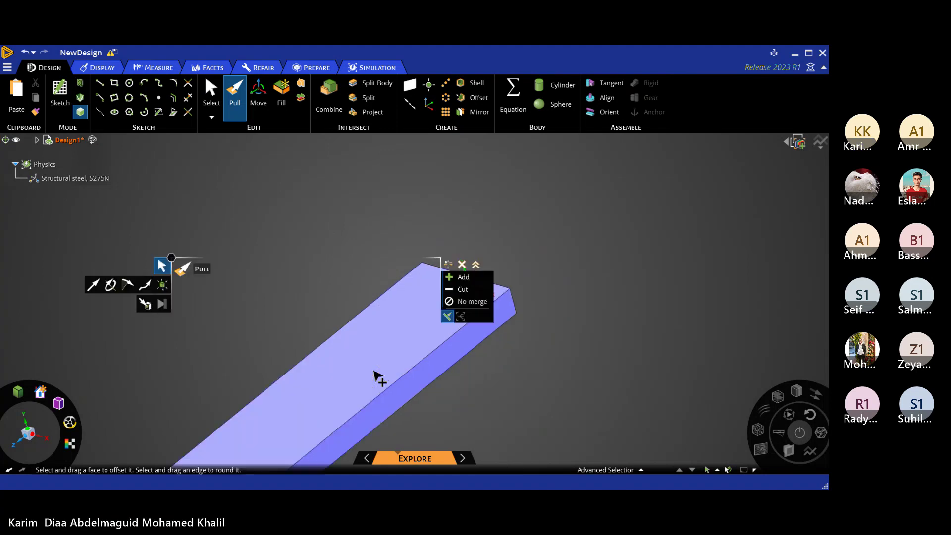
scroll(246, 453, down, 3)
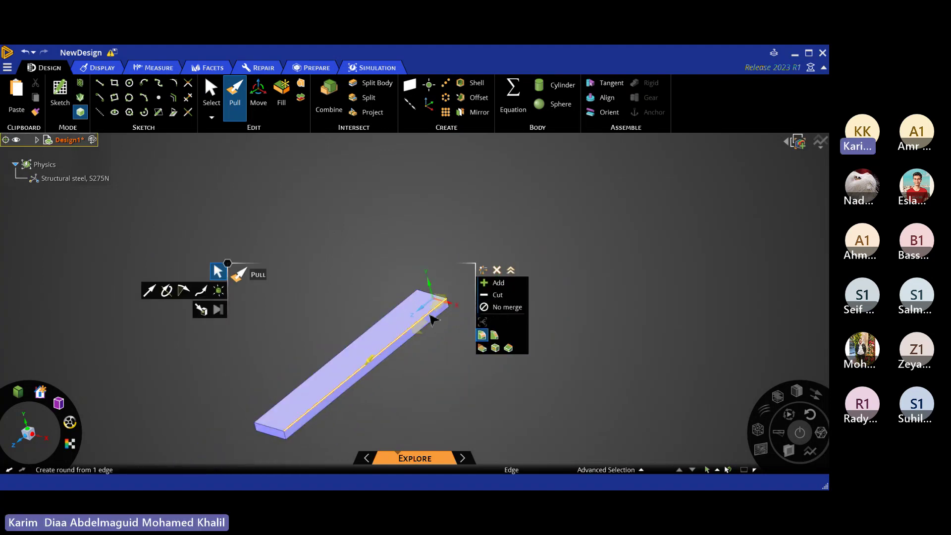
click(350, 362)
scroll(351, 361, down, 2)
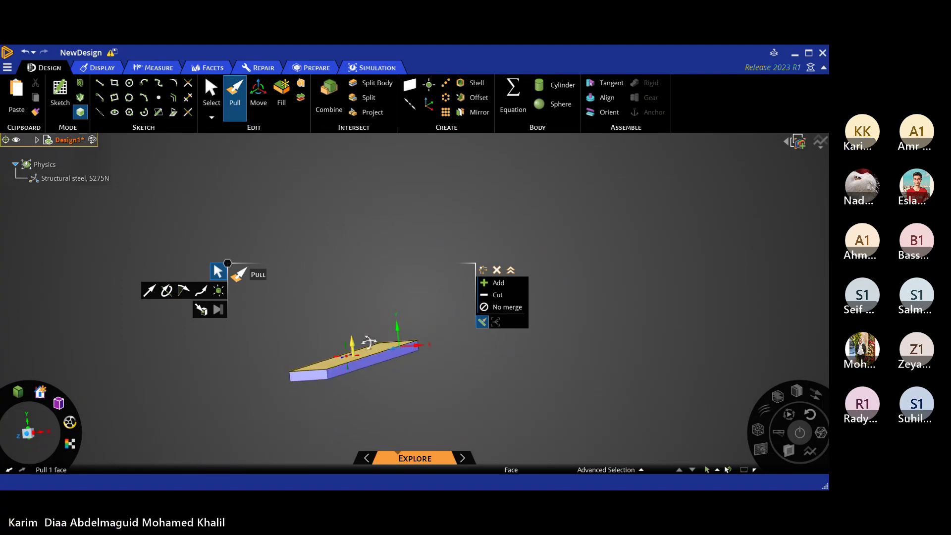
scroll(347, 359, up, 3)
scroll(342, 367, down, 5)
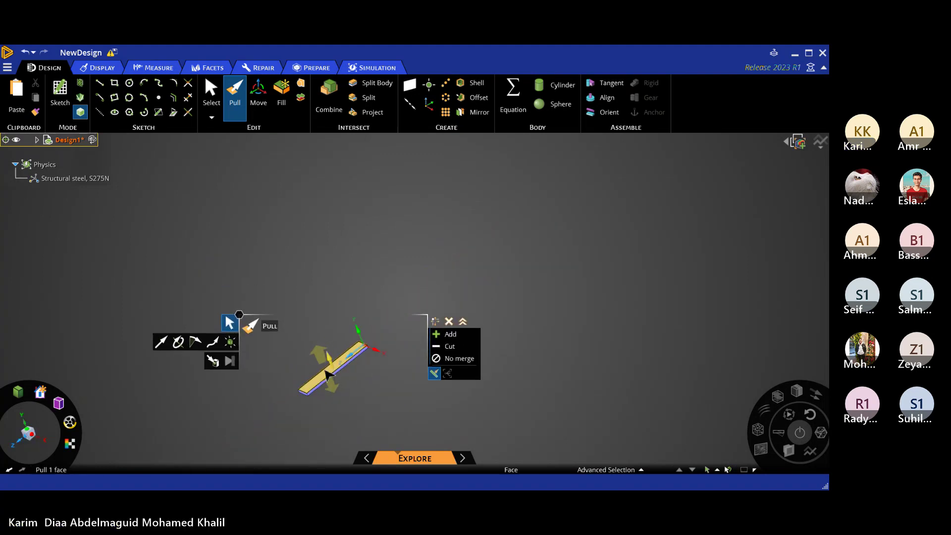
click(266, 424)
scroll(334, 374, up, 3)
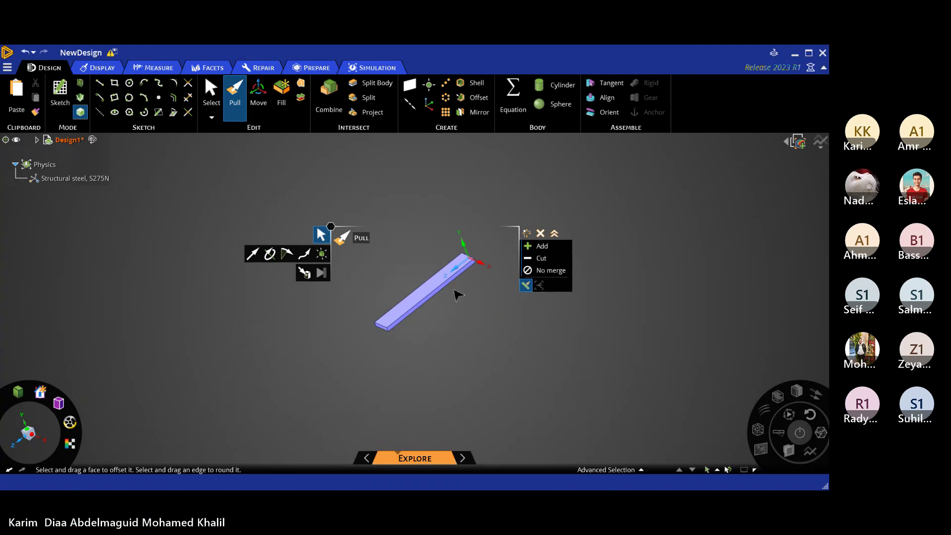
scroll(448, 296, down, 2)
scroll(448, 296, up, 5)
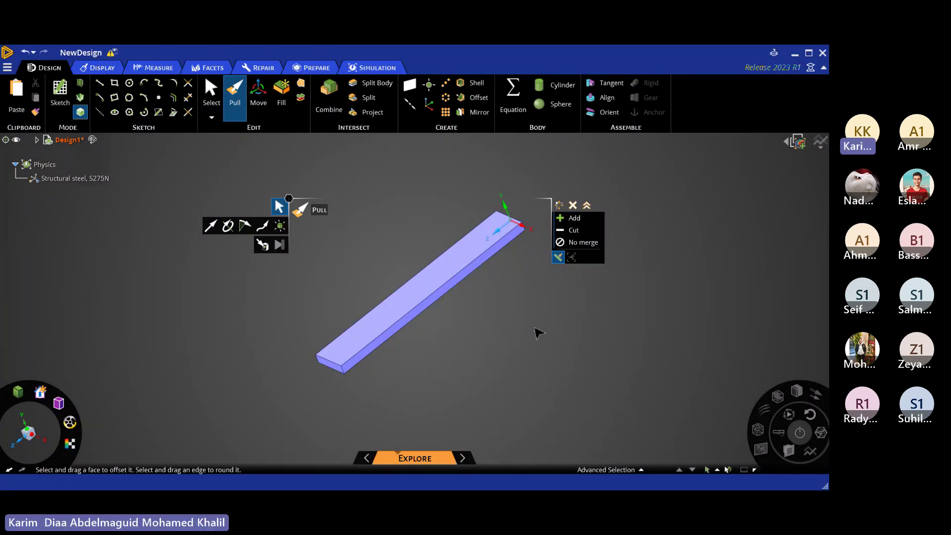
click(394, 311)
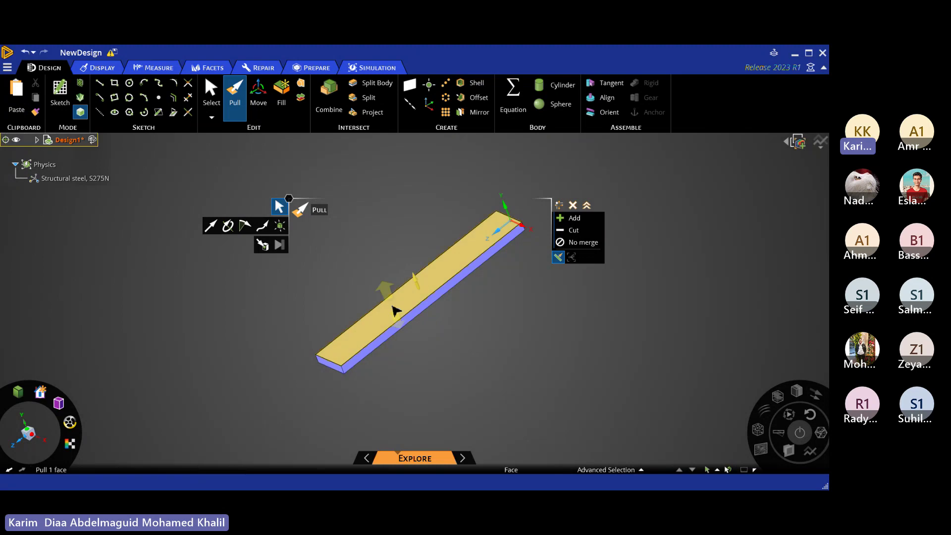
click(388, 288)
middle_drag(371, 244, 354, 317)
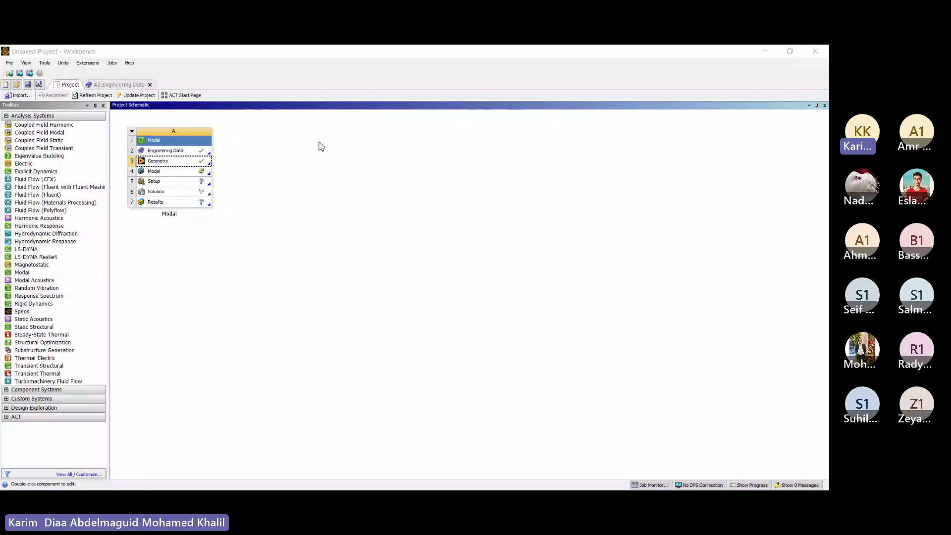
Switch to Workbench and open the Modal system's Model in Mechanical.
click(285, 147)
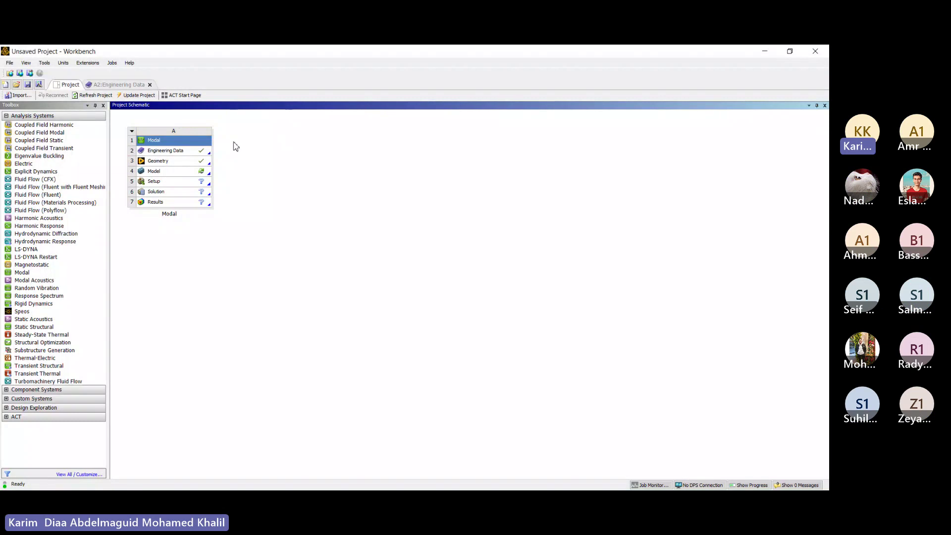
double_click(158, 172)
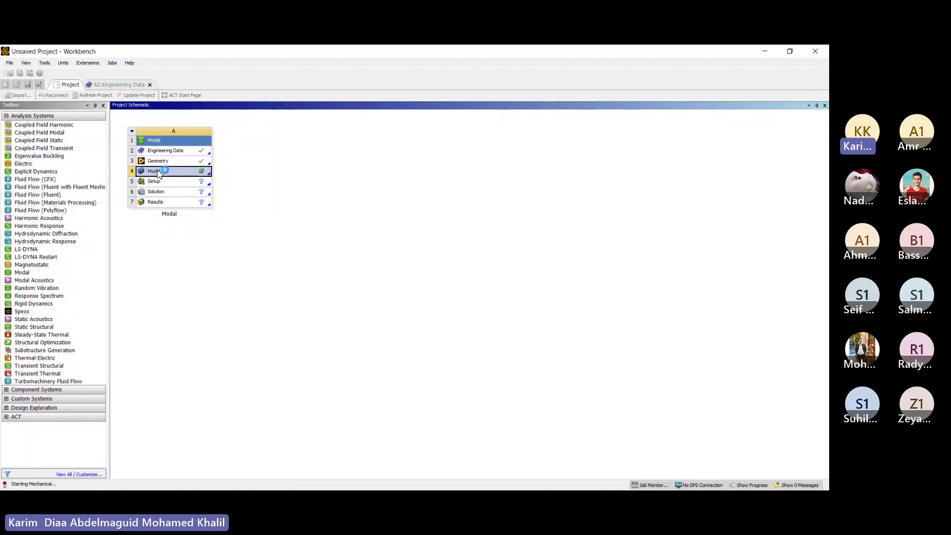
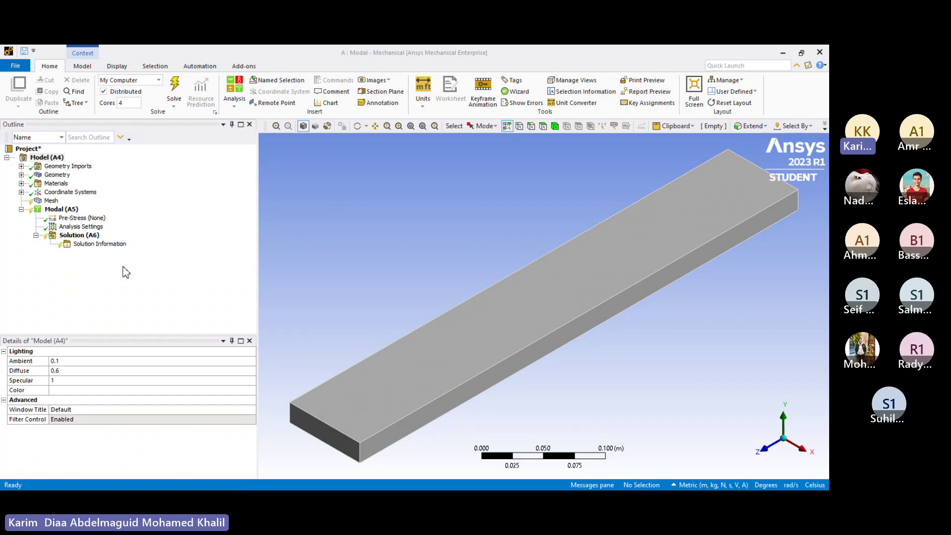
Change the material assignment of the bar's solid body to Aluminum Alloy.
click(22, 175)
click(71, 183)
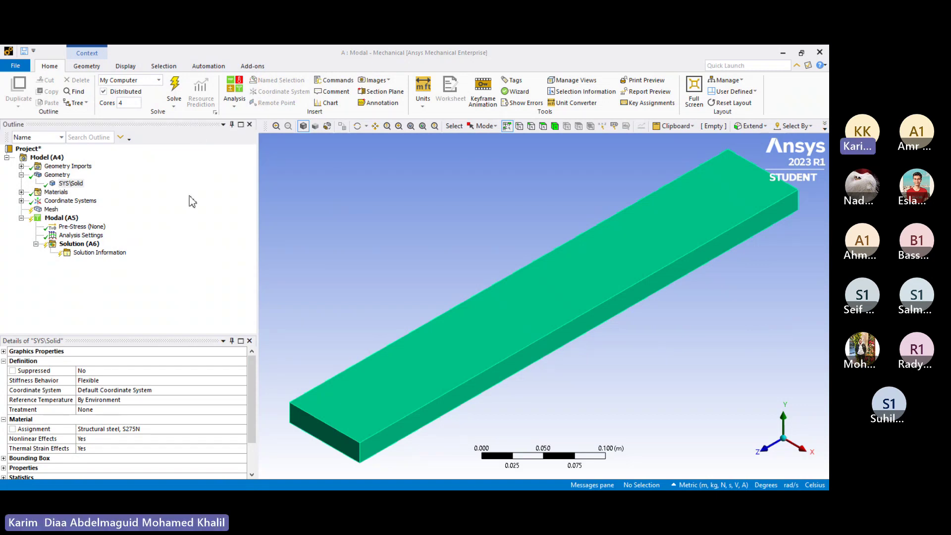
scroll(145, 399, down, 2)
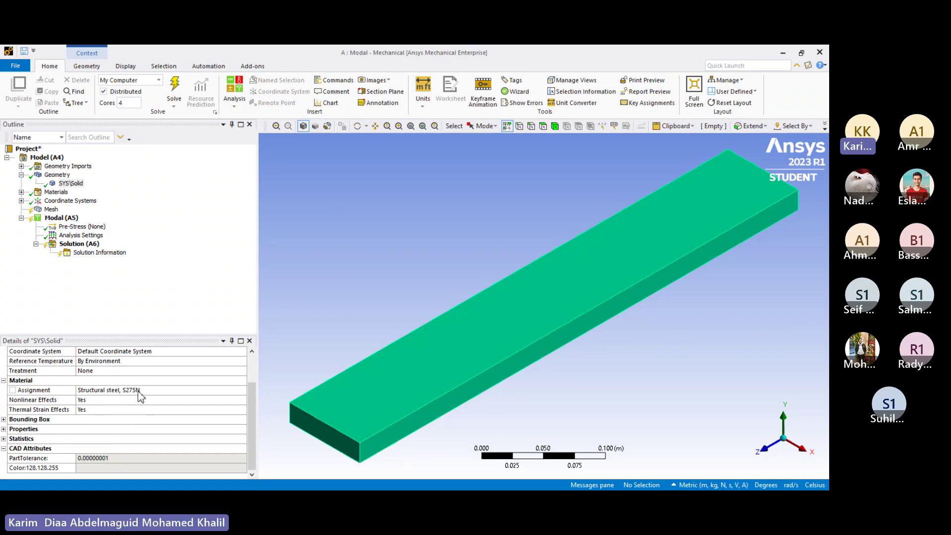
click(141, 392)
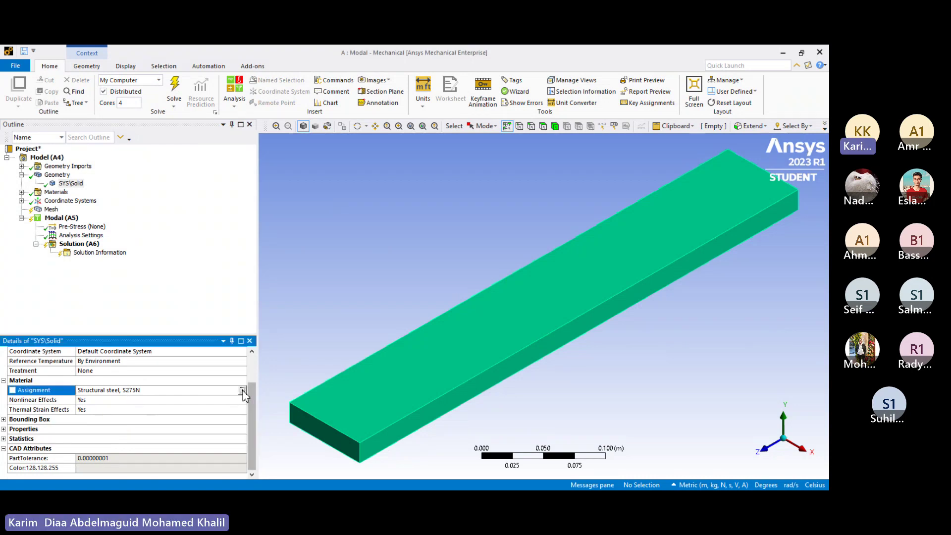
click(242, 390)
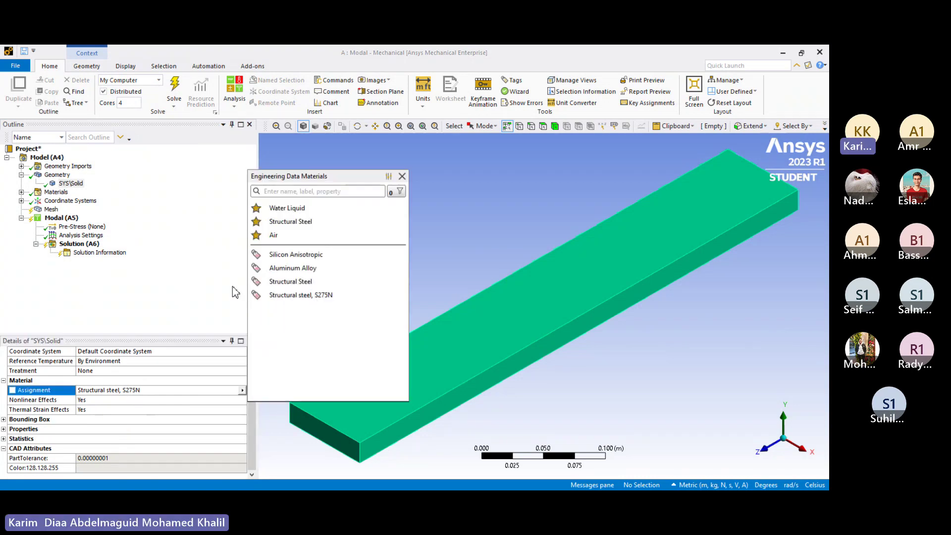
click(295, 273)
click(242, 429)
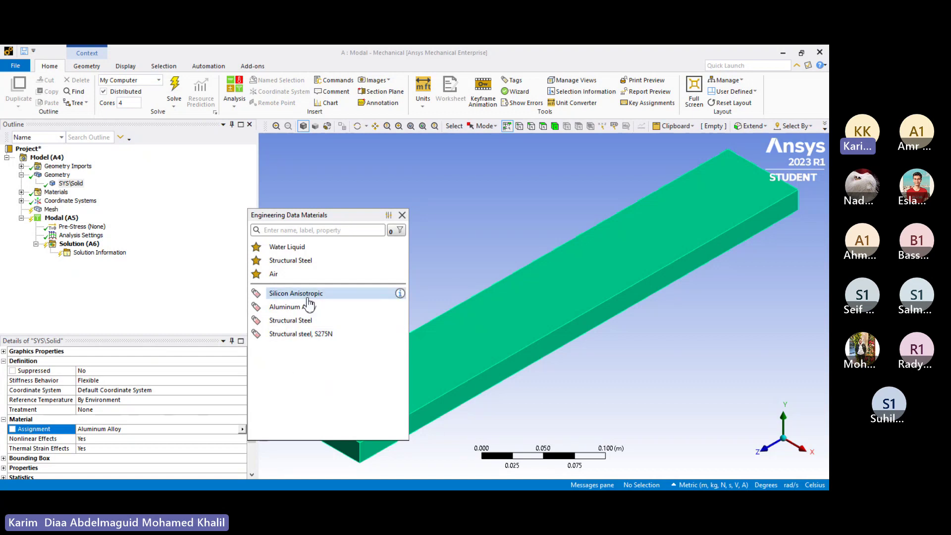
drag(281, 295, 340, 299)
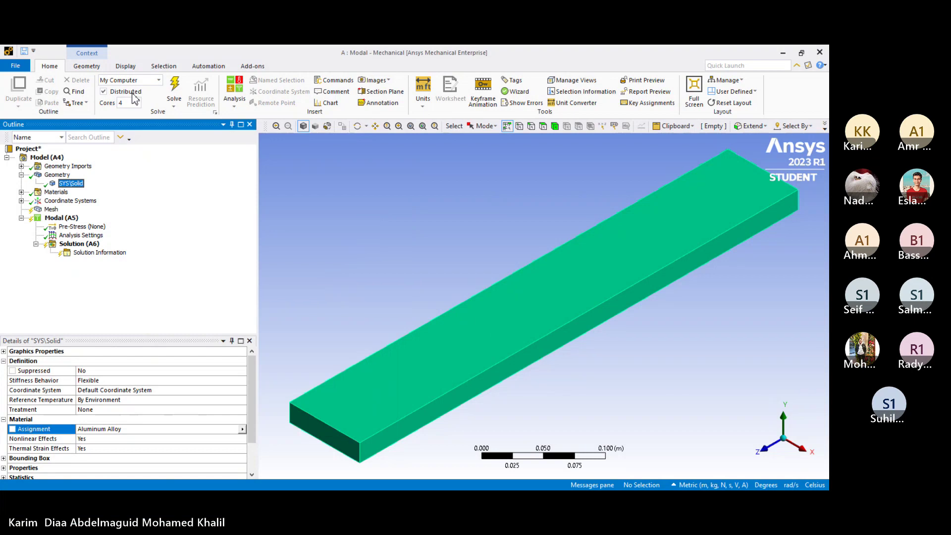
click(329, 153)
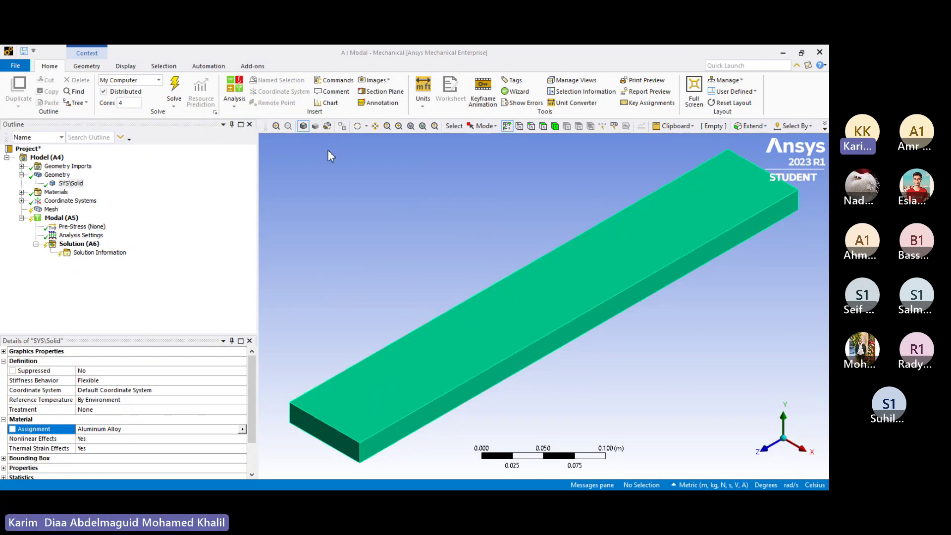
Collapse the Geometry branch and add a Fixed Support to the Modal analysis.
click(21, 175)
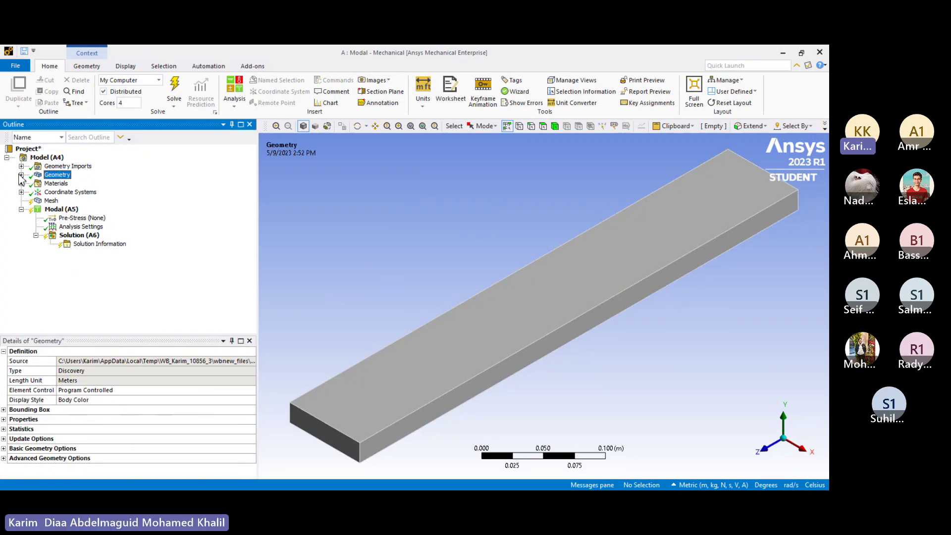
click(55, 209)
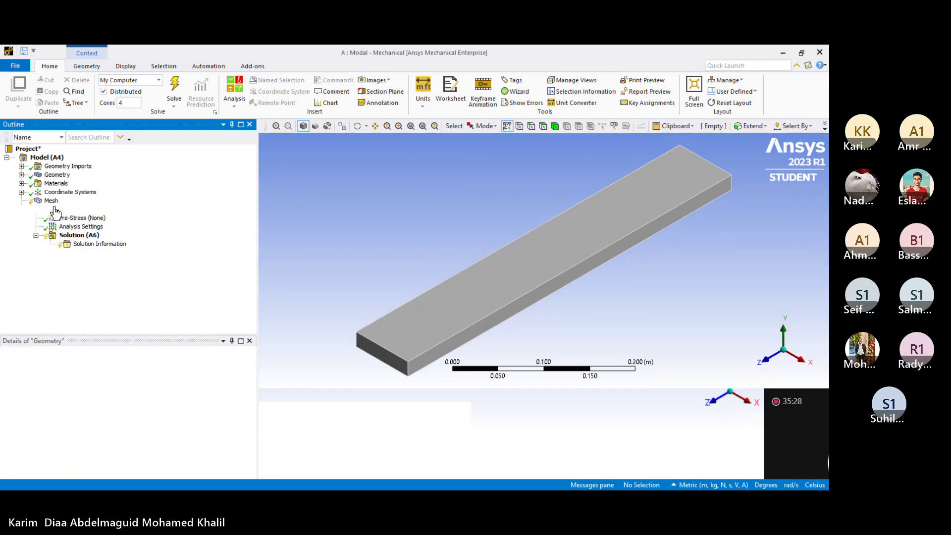
right_click(55, 209)
mouse_move(87, 217)
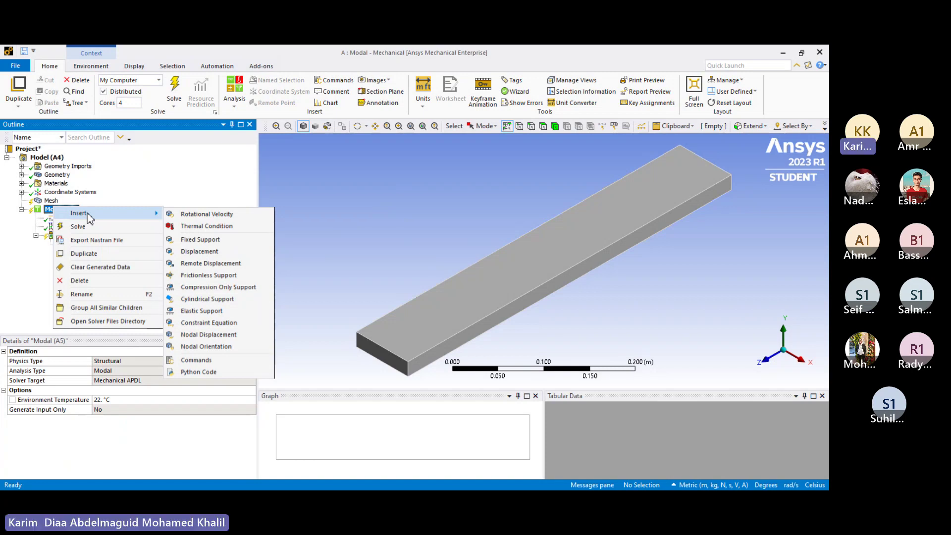
click(11, 254)
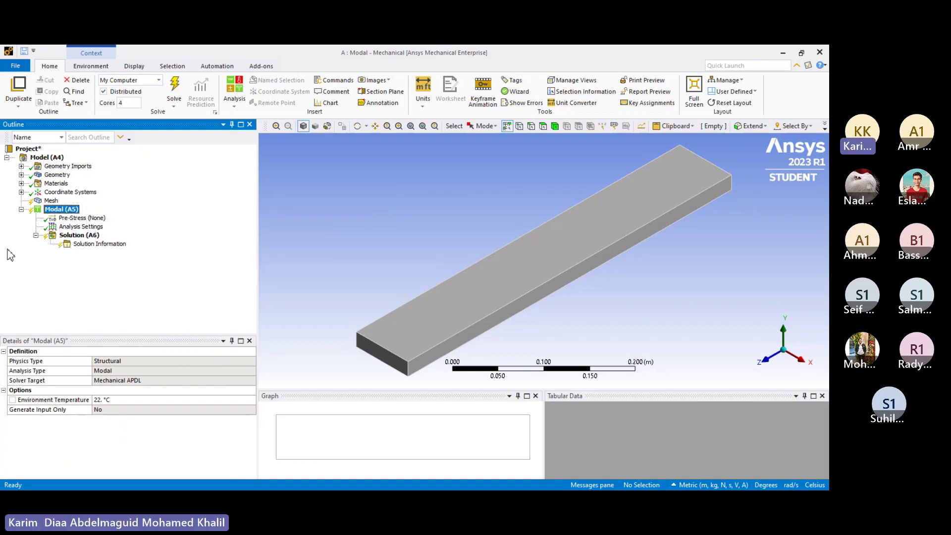
right_click(67, 214)
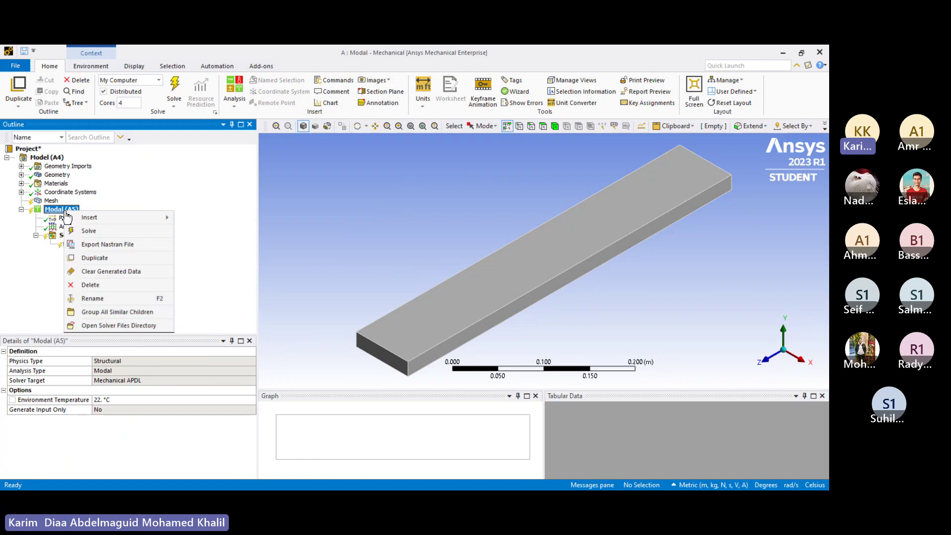
mouse_move(105, 221)
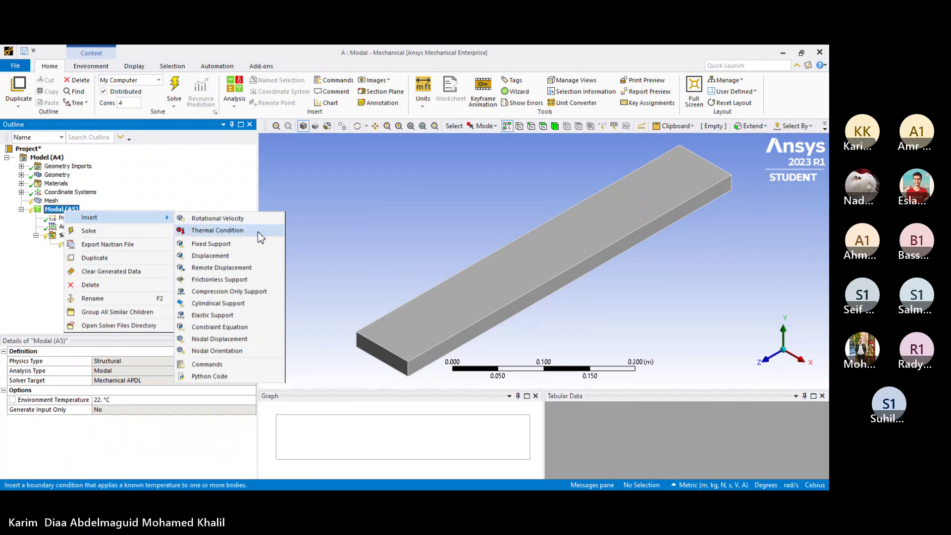
click(211, 243)
scroll(380, 320, up, 2)
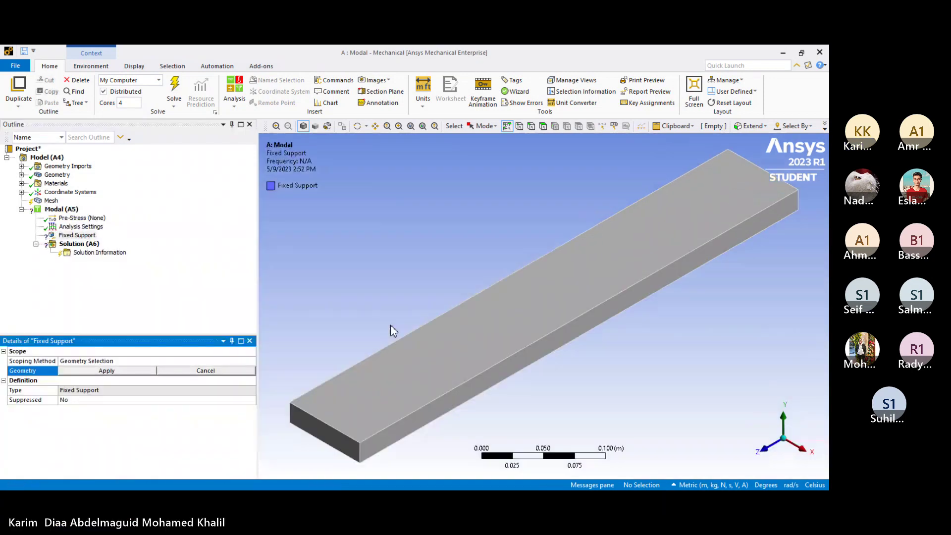
Scope the Fixed Support by geometry selection to the small end face at the far end of the bar.
click(134, 362)
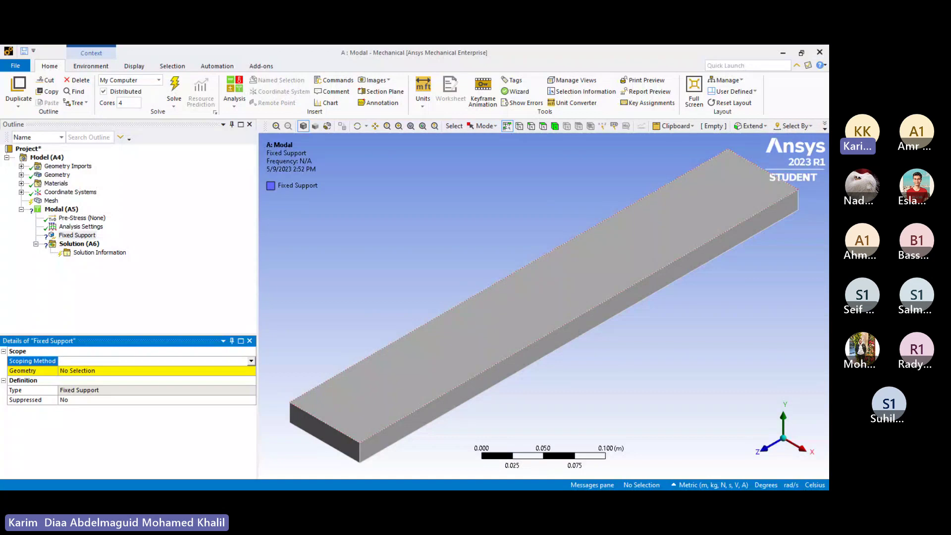
middle_drag(775, 203, 728, 208)
click(803, 163)
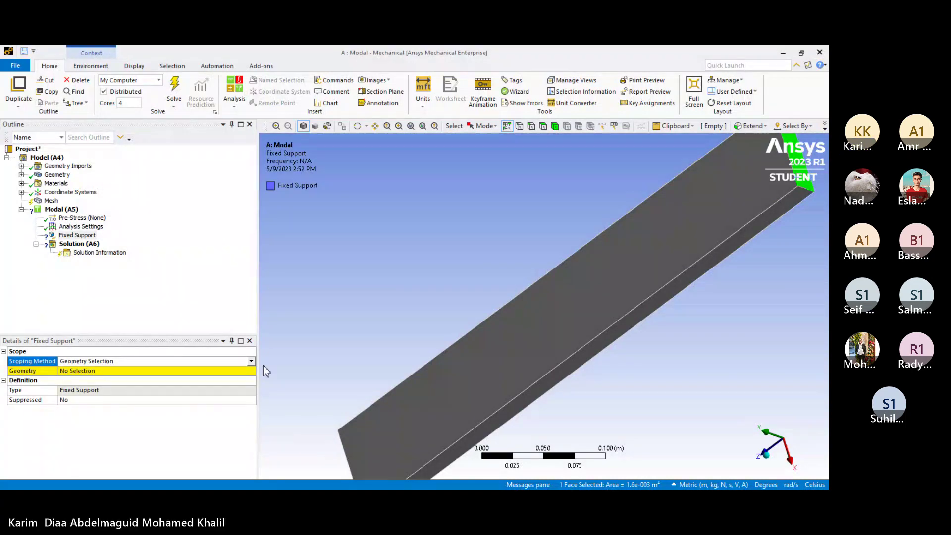
middle_drag(266, 371, 533, 307)
scroll(533, 308, down, 2)
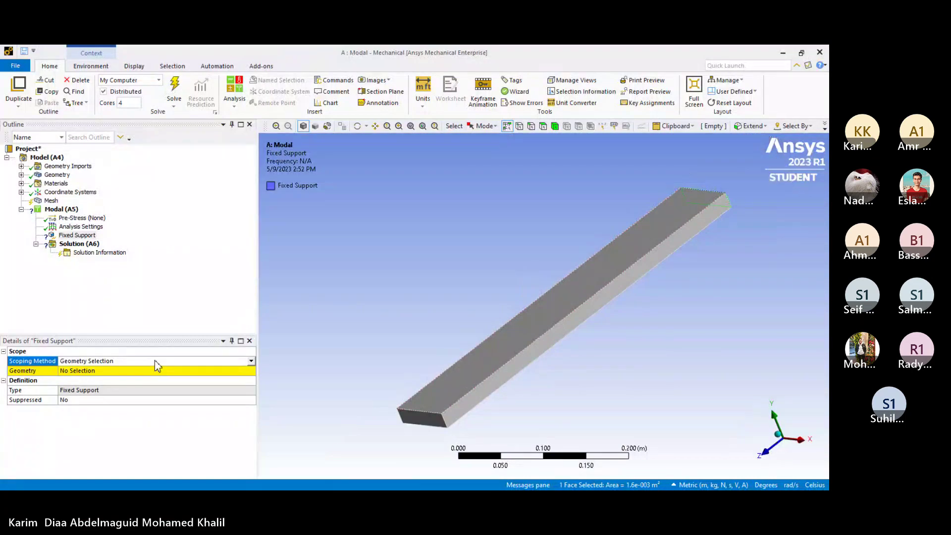
middle_drag(582, 242, 708, 198)
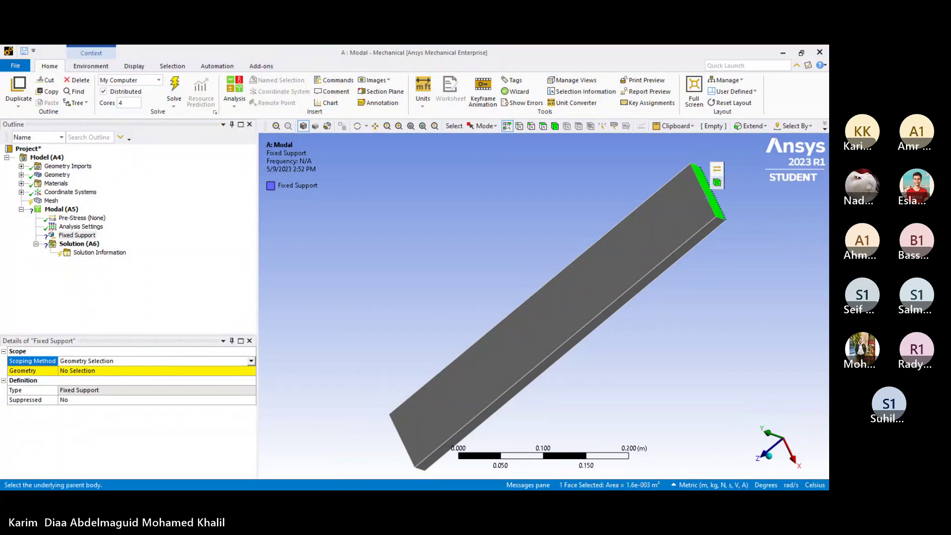
middle_drag(587, 177, 410, 293)
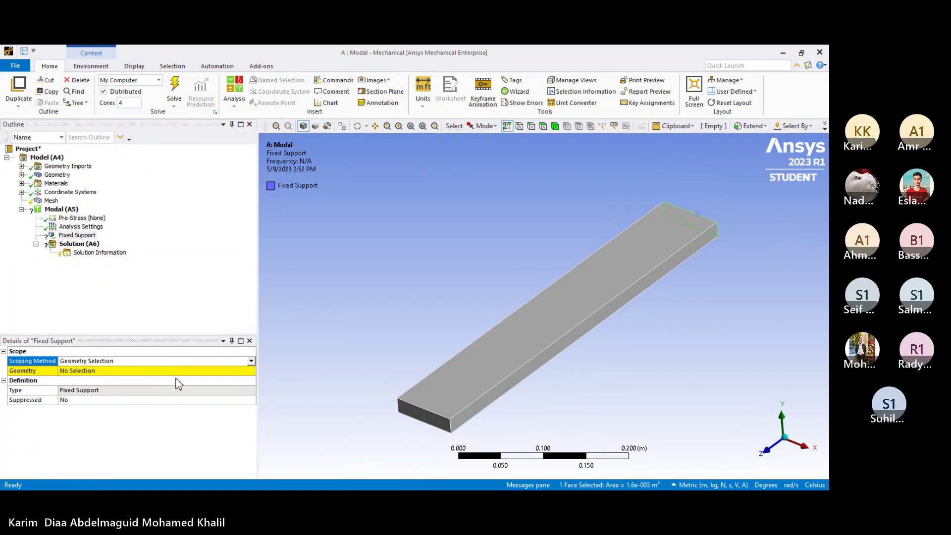
click(244, 370)
click(142, 371)
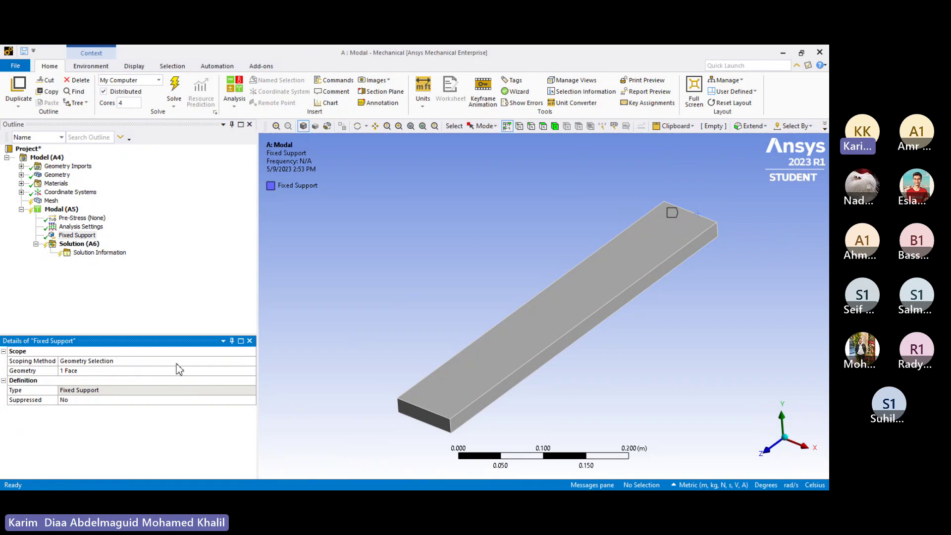
Examine the bar's fixed end face from behind and from the front.
middle_drag(672, 212, 699, 187)
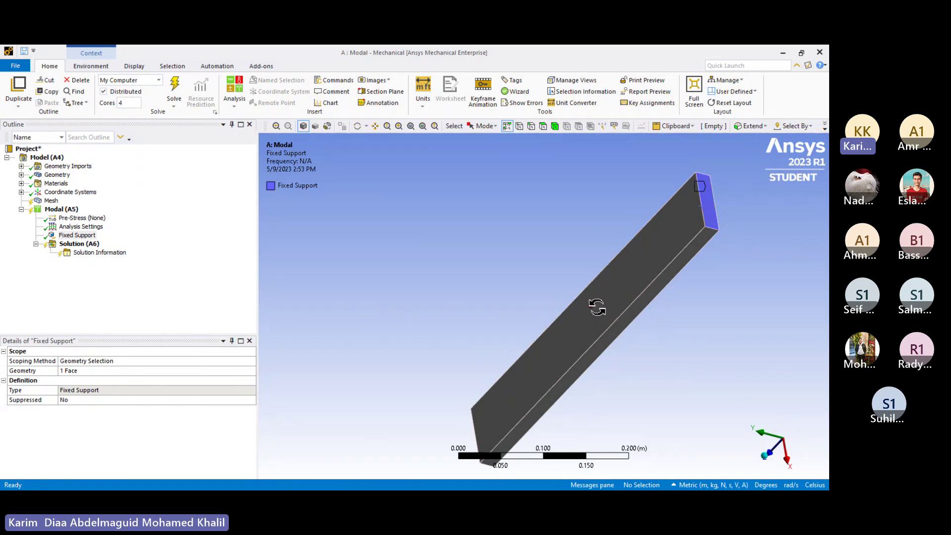
middle_drag(597, 307, 659, 268)
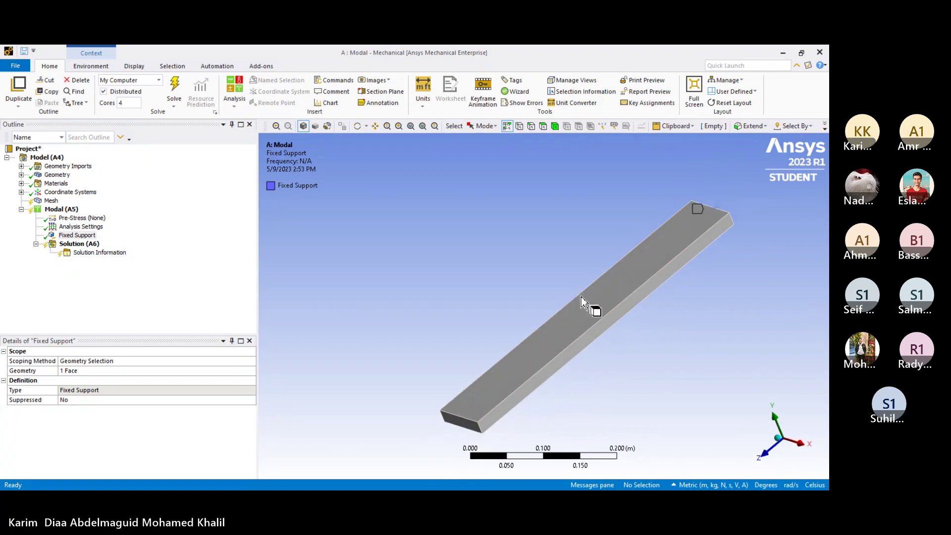
middle_drag(594, 300, 597, 296)
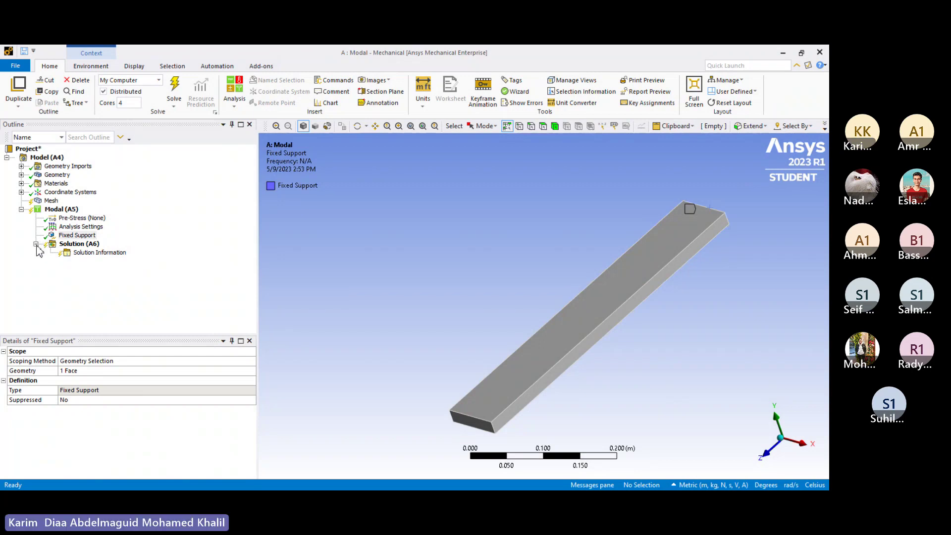
Switch to Paint and draw a freehand 3D outline of a flat rectangular bar near the top of the canvas.
click(182, 88)
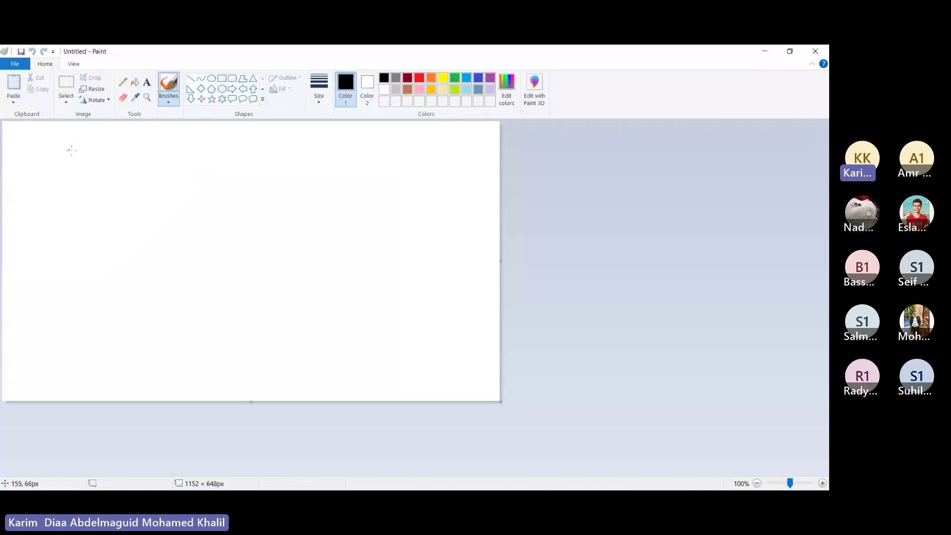
mouse_move(135, 165)
mouse_down()
mouse_move(137, 192)
mouse_move(145, 170)
mouse_move(212, 169)
mouse_move(138, 187)
mouse_move(205, 124)
mouse_up()
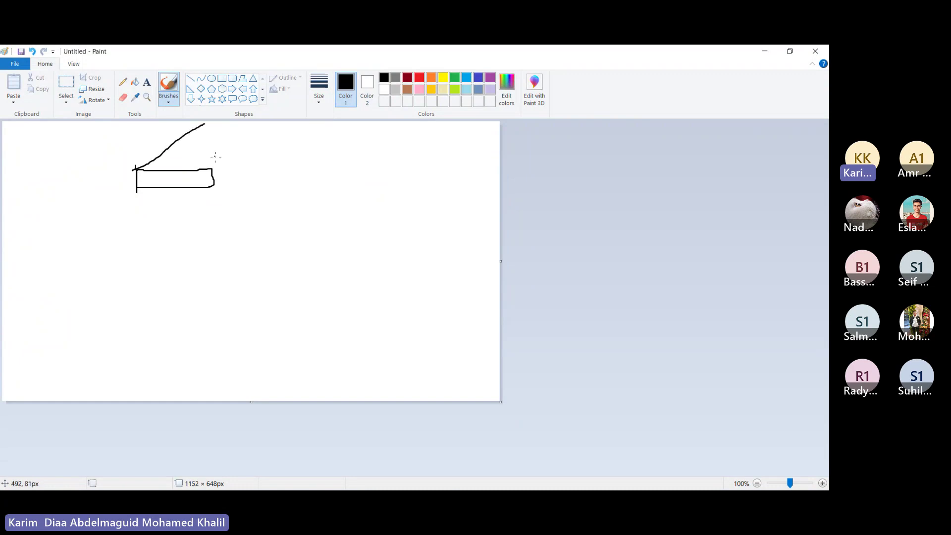
drag(214, 169, 271, 131)
drag(217, 187, 279, 144)
mouse_move(205, 124)
mouse_down()
mouse_move(278, 124)
mouse_move(280, 149)
mouse_up()
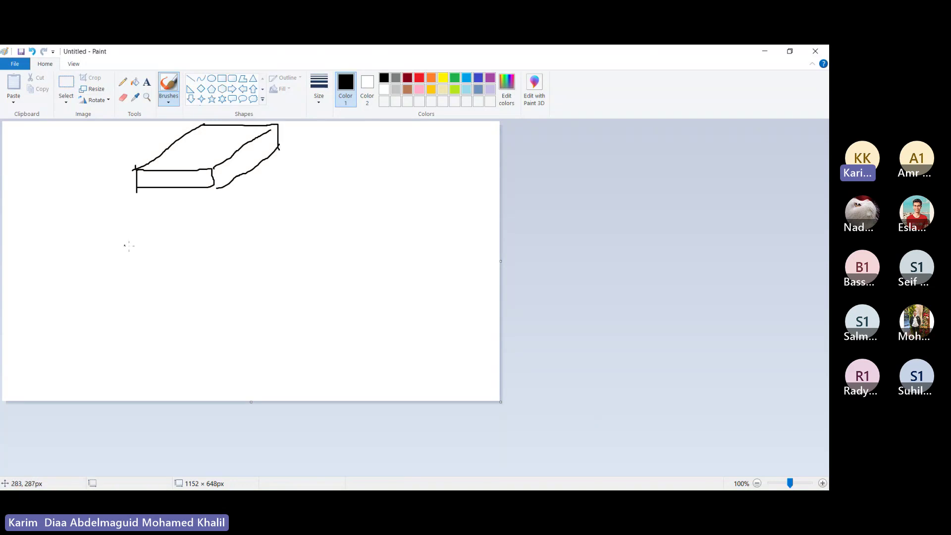
Draw two upright freehand columns below the bar and join them with a horizontal beam made of two parallel lines.
drag(131, 243, 131, 381)
mouse_move(173, 246)
mouse_down()
mouse_move(175, 372)
mouse_move(133, 382)
mouse_up()
drag(139, 245, 178, 245)
mouse_move(331, 241)
mouse_down()
mouse_move(359, 243)
mouse_move(358, 395)
mouse_move(313, 394)
mouse_move(322, 243)
mouse_move(348, 240)
mouse_up()
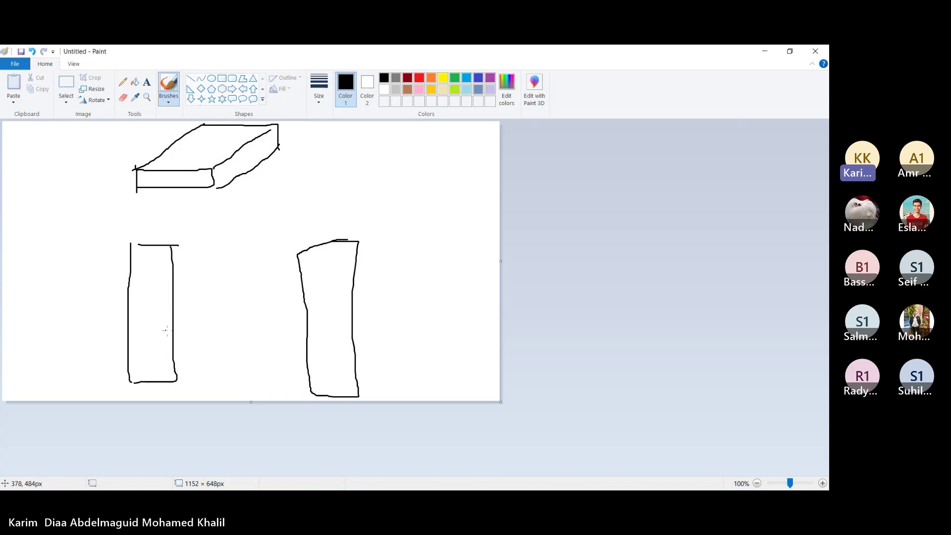
drag(172, 325, 308, 322)
drag(174, 349, 310, 349)
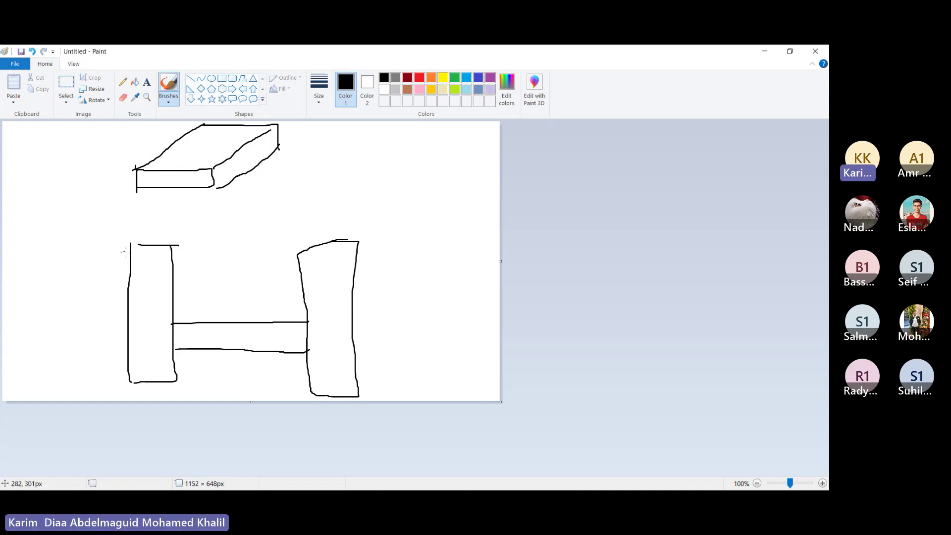
Add depth edges to the columns and beam, and draw check marks on the top and front faces of the bar and left column.
mouse_move(132, 244)
mouse_down()
mouse_move(142, 233)
mouse_move(180, 236)
mouse_move(180, 318)
mouse_move(307, 316)
mouse_up()
mouse_move(300, 253)
mouse_down()
mouse_move(313, 238)
mouse_move(365, 231)
mouse_move(367, 388)
mouse_up()
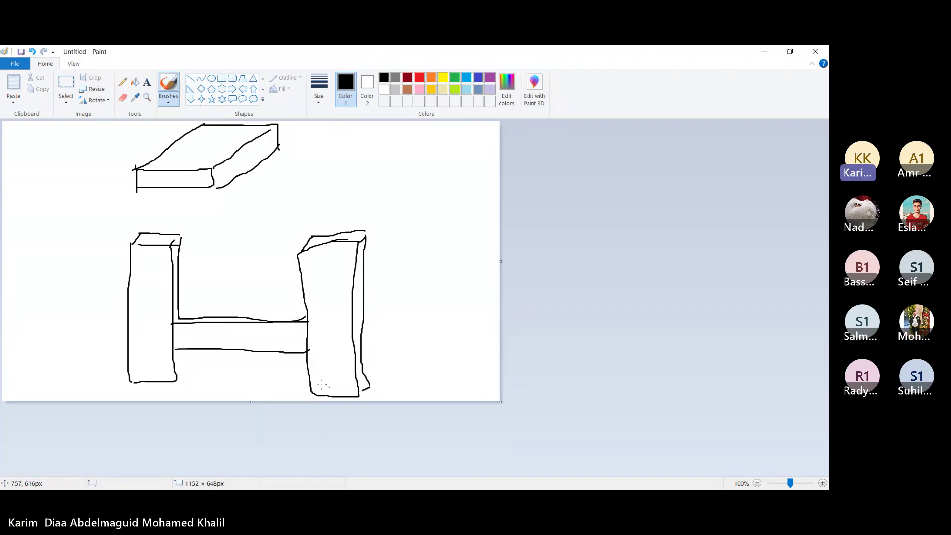
drag(165, 177, 192, 176)
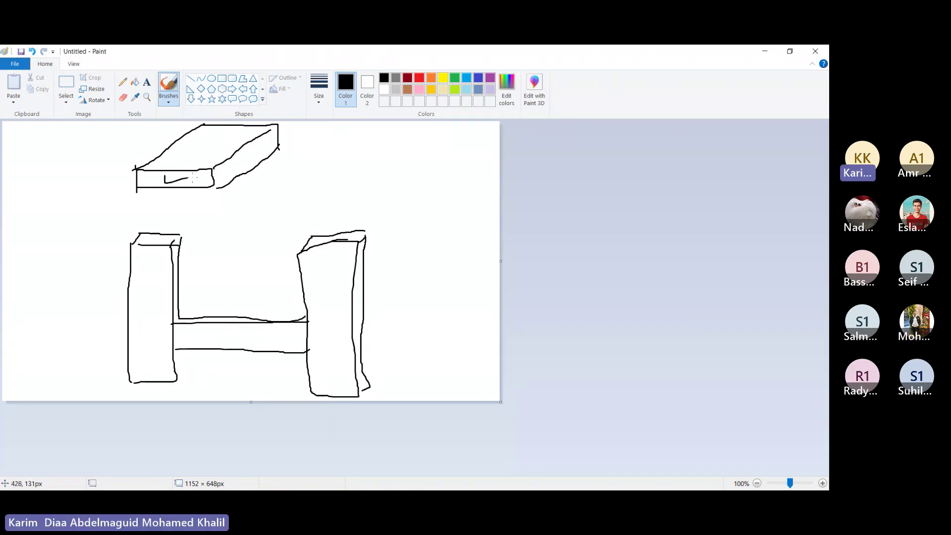
drag(195, 144, 230, 134)
mouse_move(144, 283)
mouse_down()
mouse_move(154, 311)
mouse_move(177, 275)
mouse_up()
drag(151, 239, 173, 236)
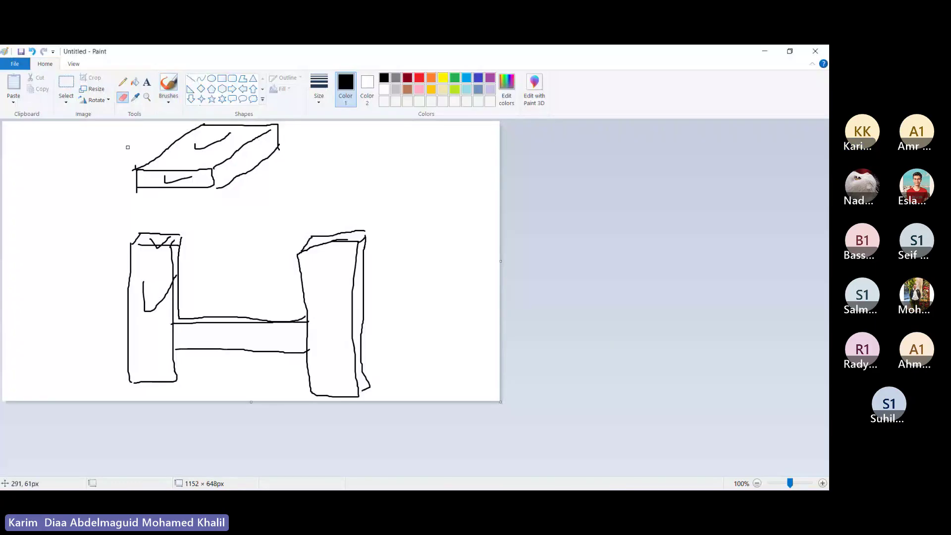
Erase parts of the check marks on the front and top faces of the left column.
mouse_move(143, 281)
mouse_down()
mouse_move(146, 308)
mouse_move(162, 299)
mouse_up()
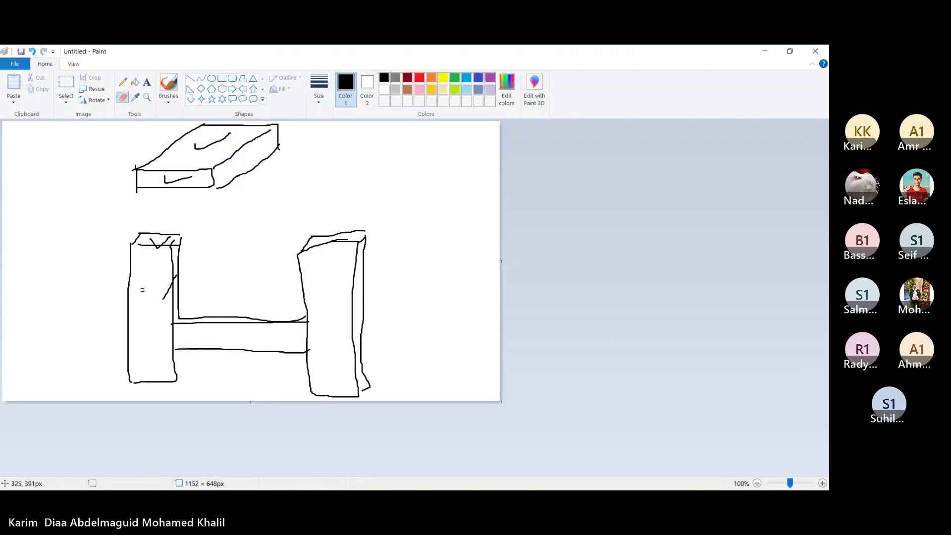
drag(166, 244, 150, 241)
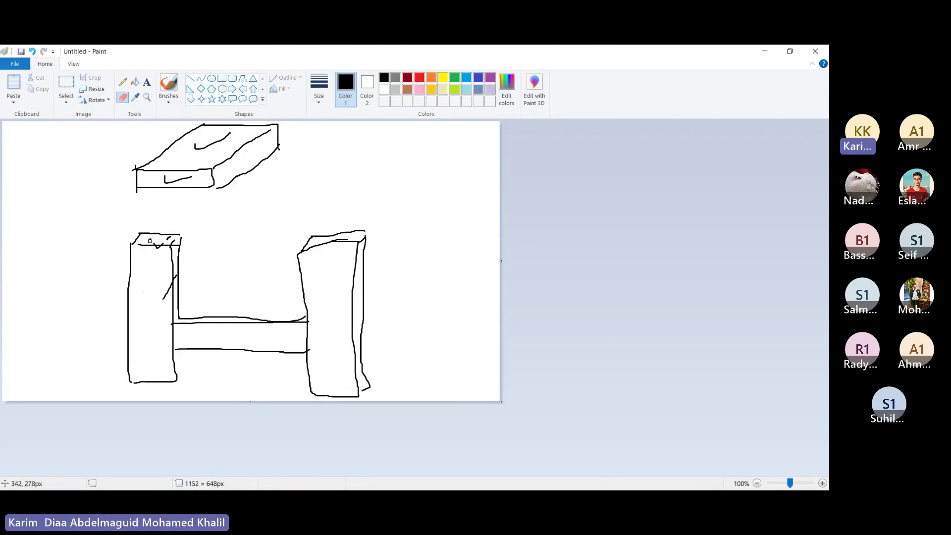
Shade the top faces of both columns in red with the crayon brush.
click(124, 82)
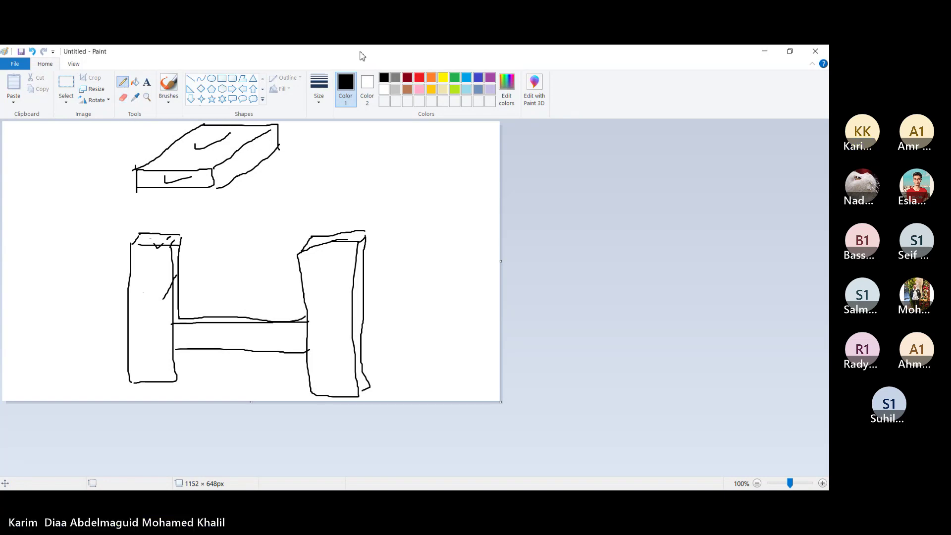
click(419, 78)
drag(153, 238, 163, 237)
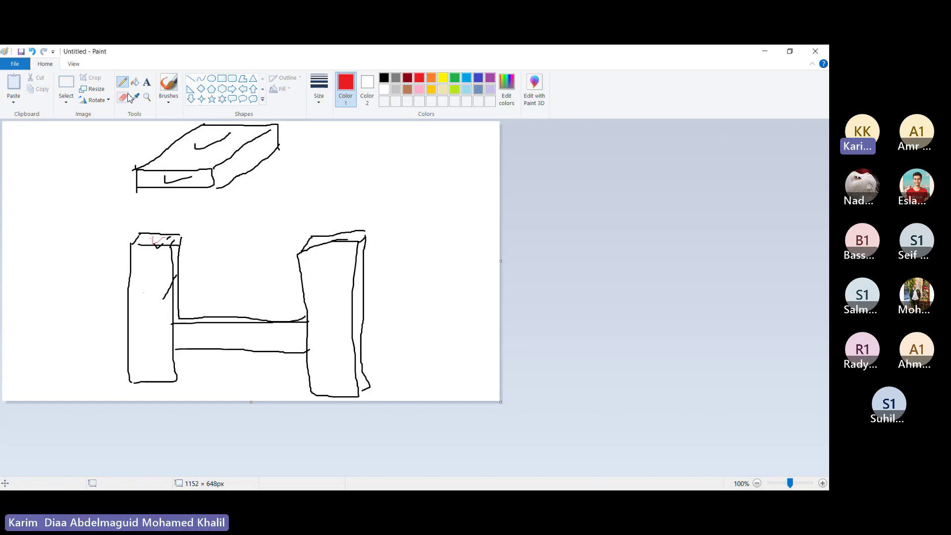
click(171, 102)
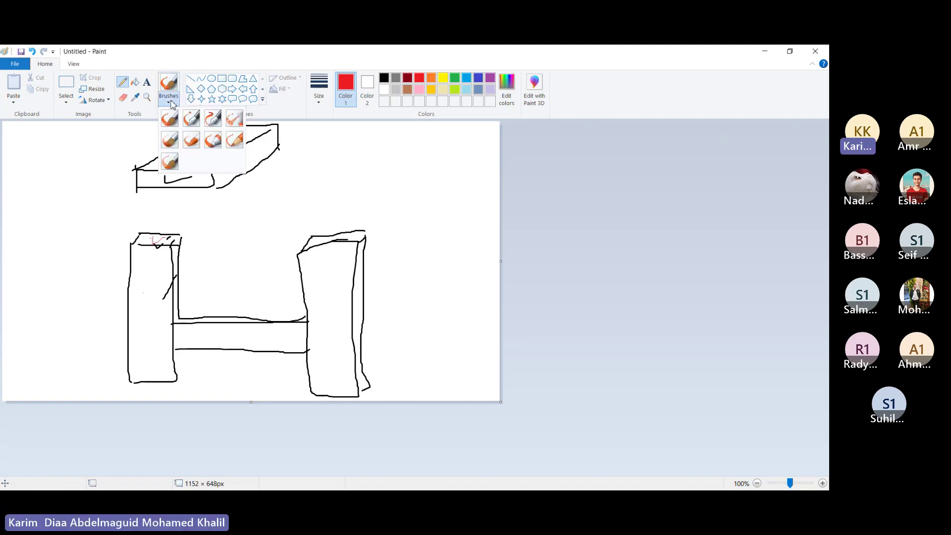
click(191, 140)
mouse_move(144, 238)
mouse_down()
mouse_move(153, 238)
mouse_move(146, 241)
mouse_up()
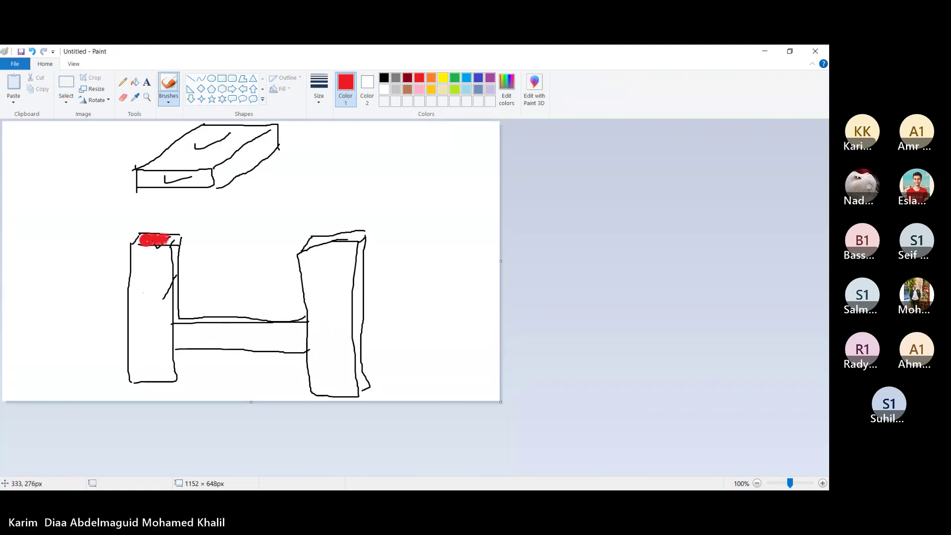
mouse_move(303, 238)
mouse_down()
mouse_move(353, 236)
mouse_move(320, 244)
mouse_up()
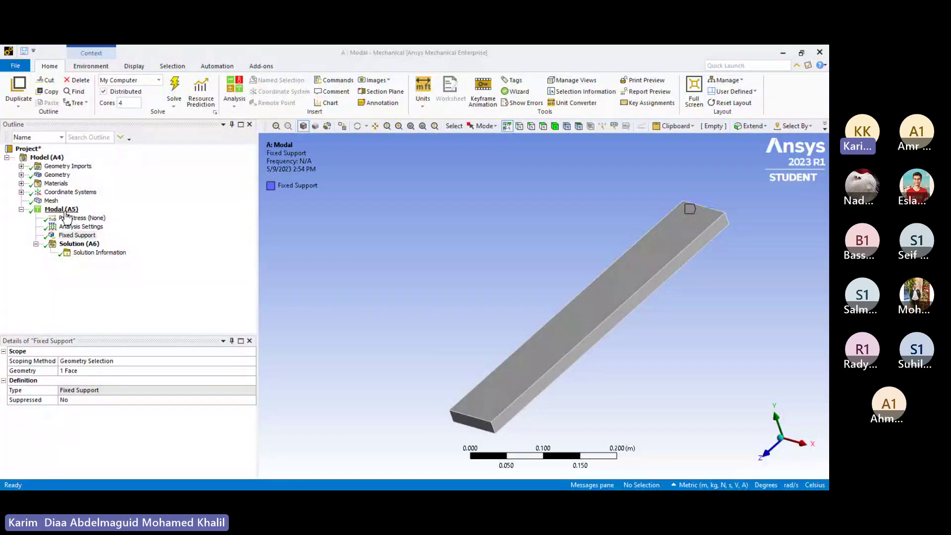
Switch to Mechanical and examine the supports and conditions that can be inserted under the Modal analysis.
right_click(60, 211)
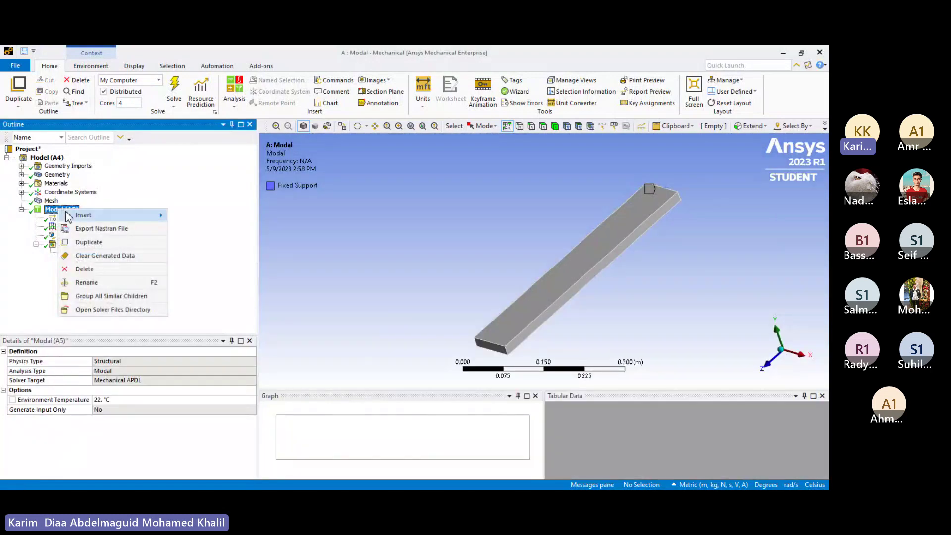
mouse_move(79, 218)
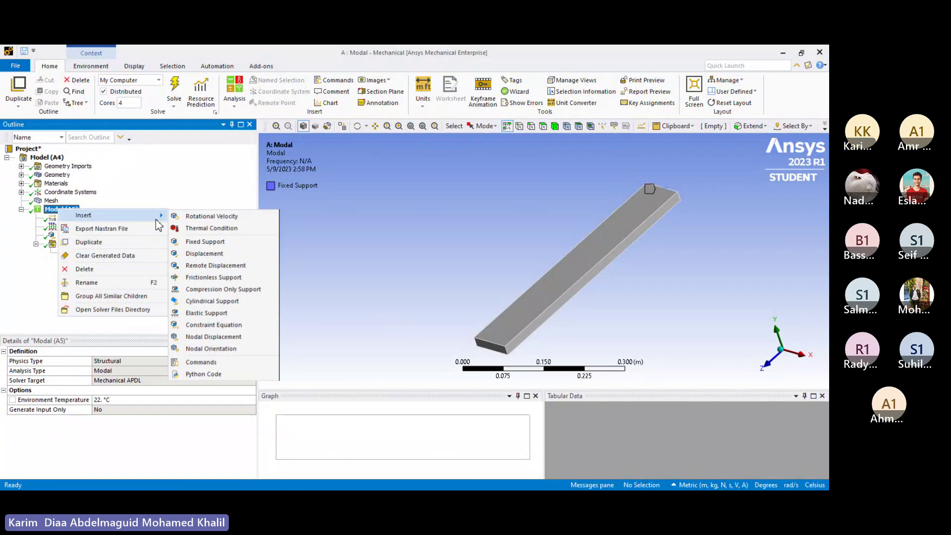
click(149, 187)
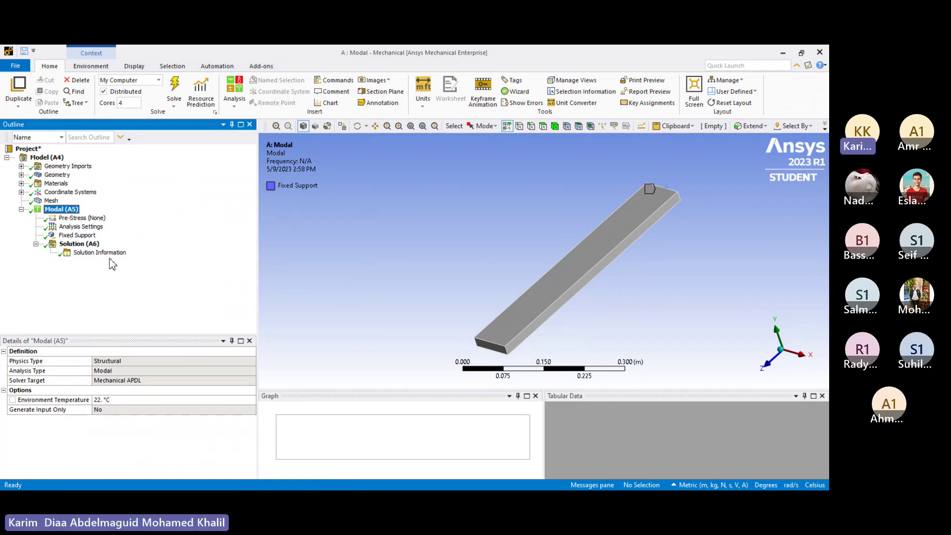
Review the mode frequencies of the modal solution and the Max Modes to Find option in the Modal analysis settings.
click(79, 244)
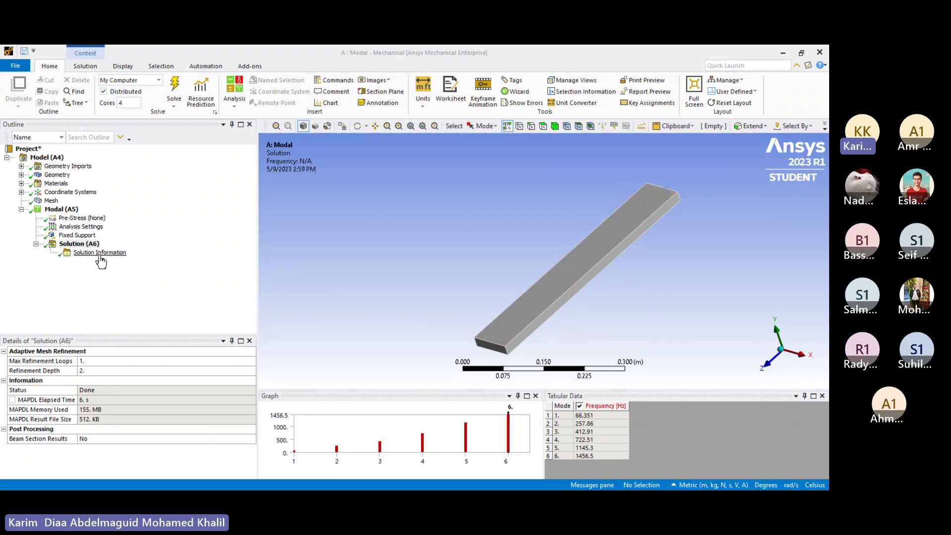
click(82, 227)
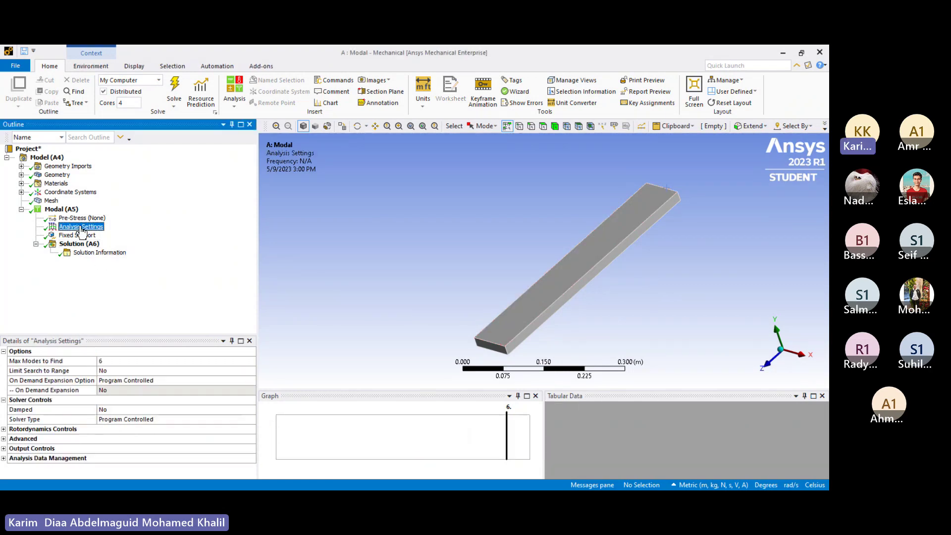
click(119, 360)
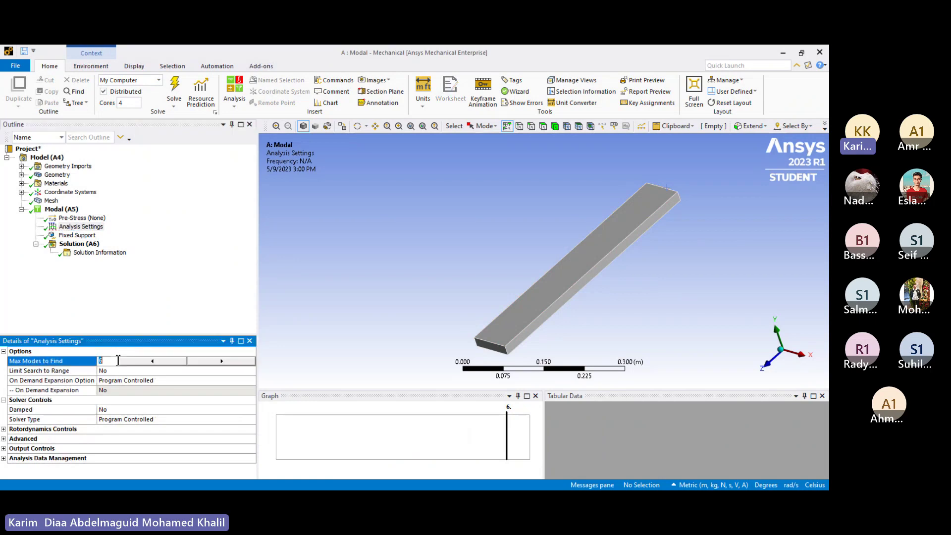
click(126, 330)
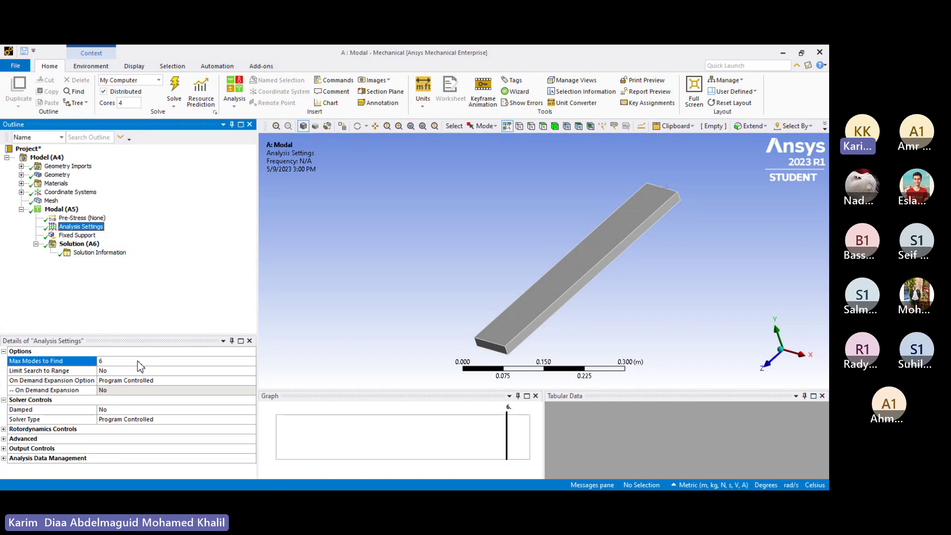
click(96, 245)
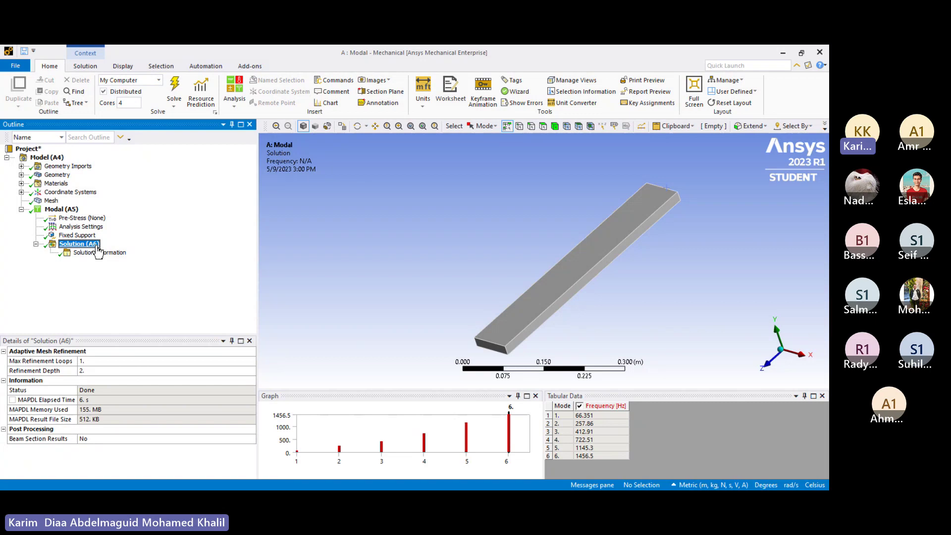
click(601, 415)
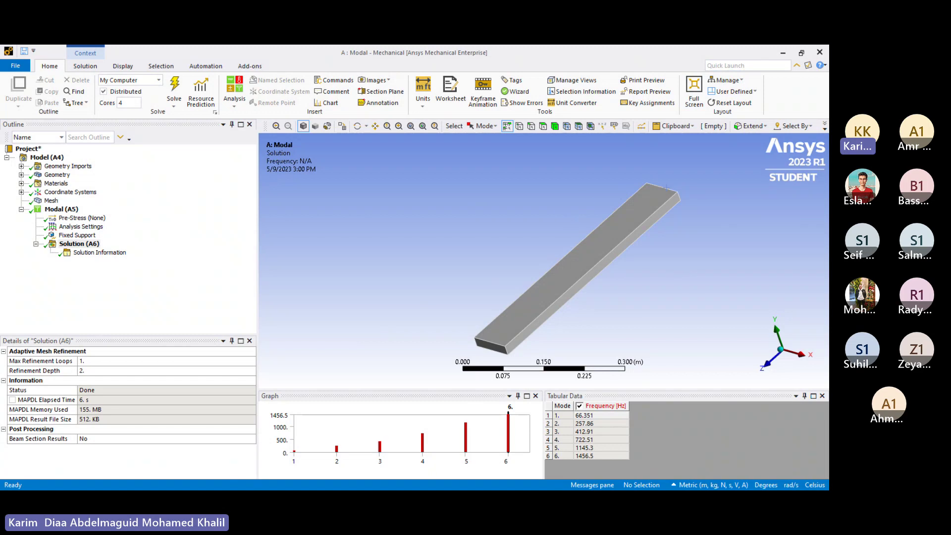
mouse_move(511, 337)
middle_down()
mouse_move(494, 300)
mouse_move(496, 334)
middle_up()
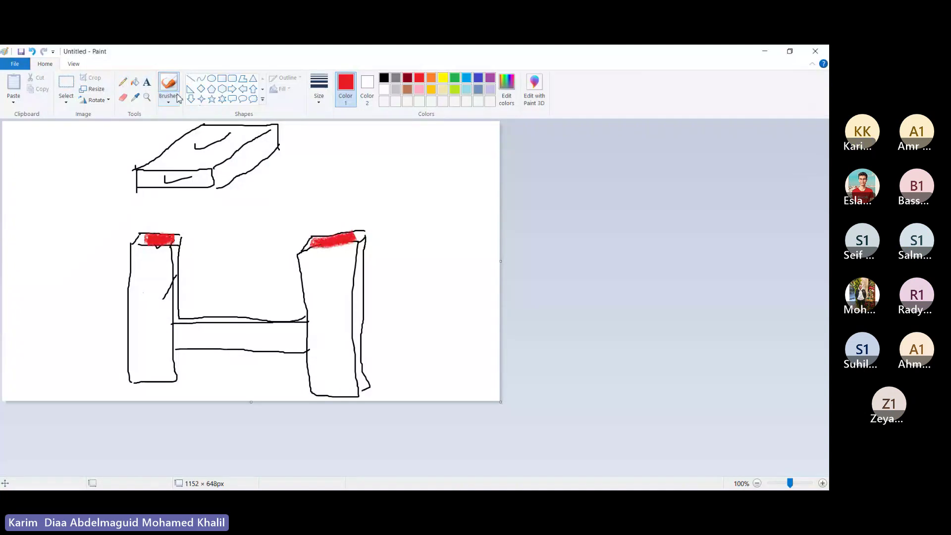
Switch to Paint and mark the columns' bottom edges and the bar's front upper edge with yellow calligraphy-brush lines and arrows.
click(177, 98)
click(170, 139)
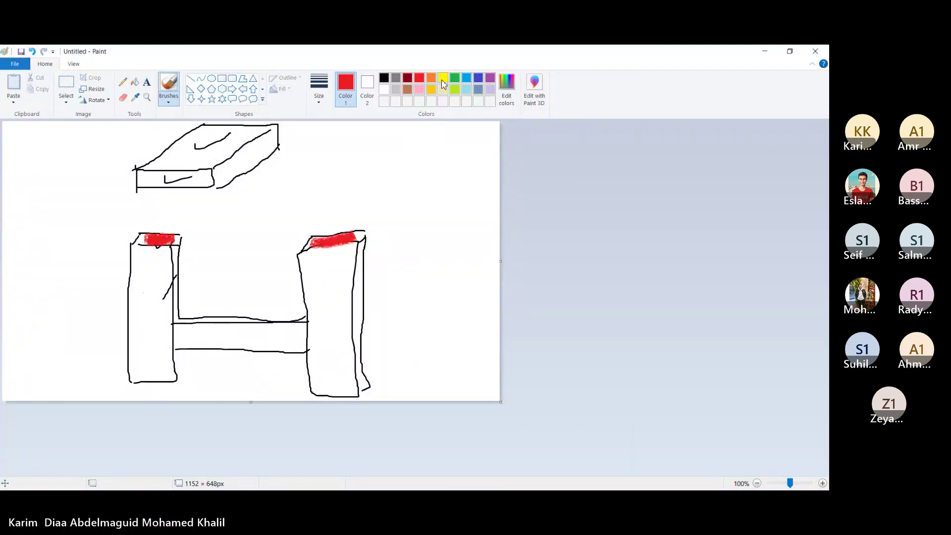
click(443, 84)
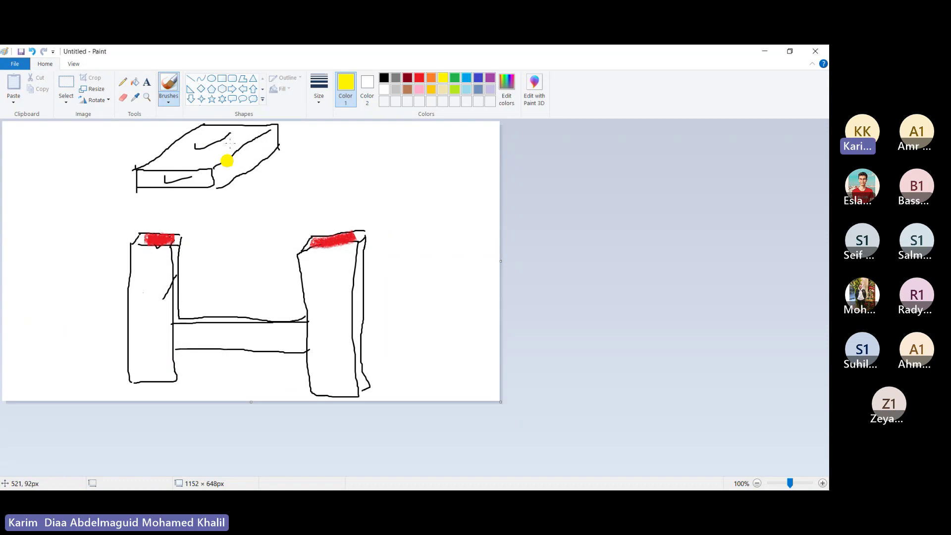
click(169, 99)
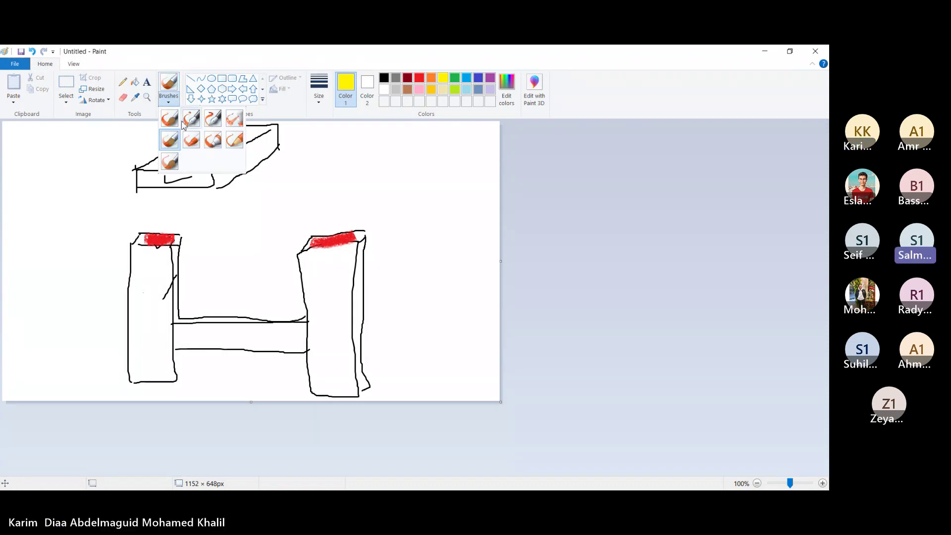
click(212, 121)
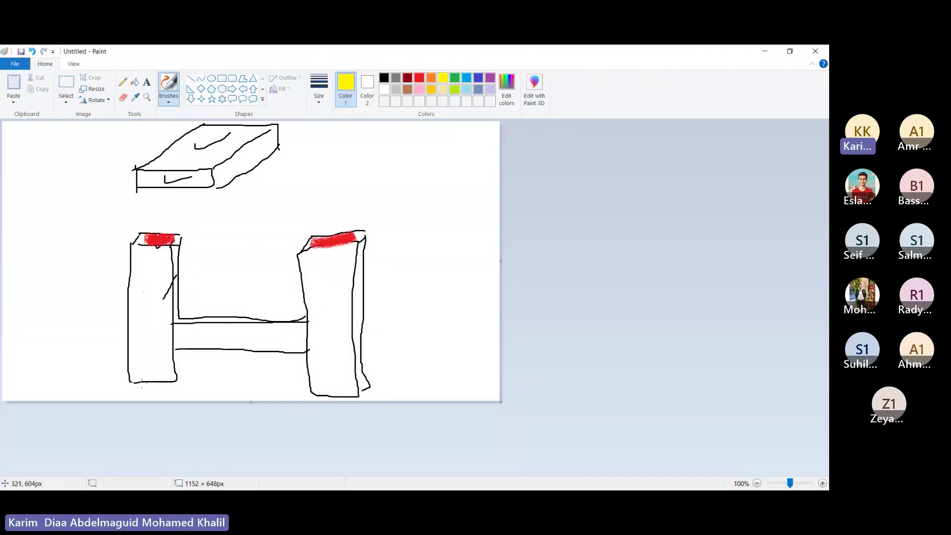
mouse_move(122, 397)
mouse_down()
mouse_move(138, 393)
mouse_move(147, 374)
mouse_move(146, 387)
mouse_up()
mouse_move(390, 396)
mouse_down()
mouse_move(369, 379)
mouse_move(368, 392)
mouse_up()
mouse_move(173, 381)
mouse_down()
mouse_move(130, 384)
mouse_move(159, 383)
mouse_up()
drag(322, 395, 358, 395)
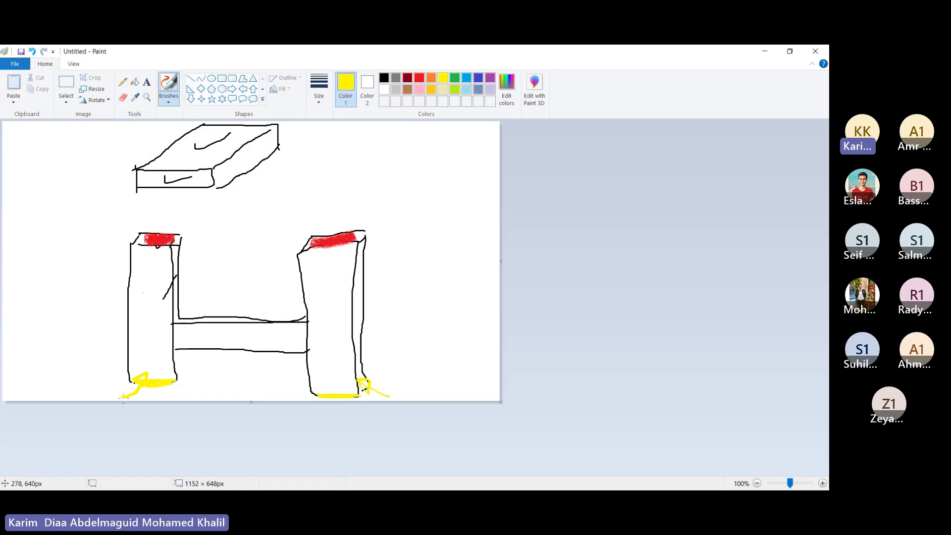
drag(122, 395, 145, 388)
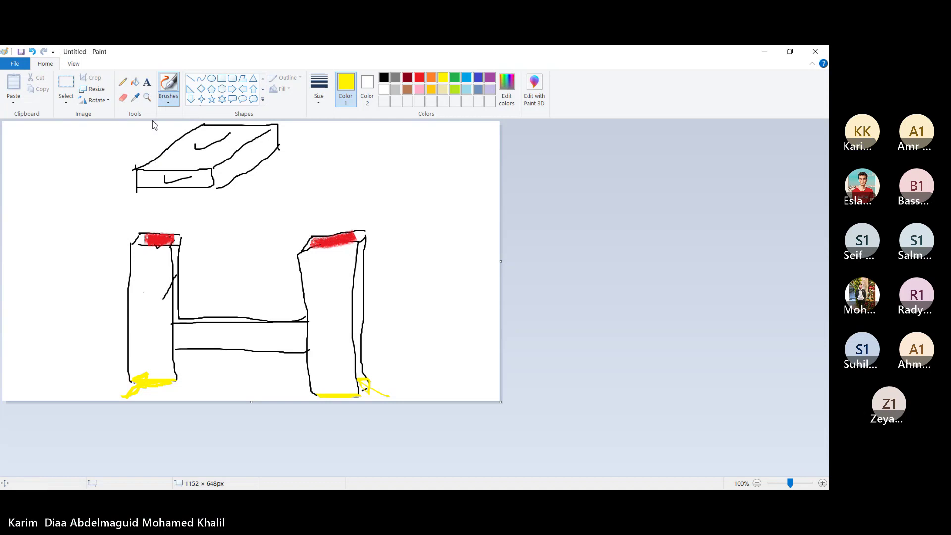
drag(140, 171, 213, 168)
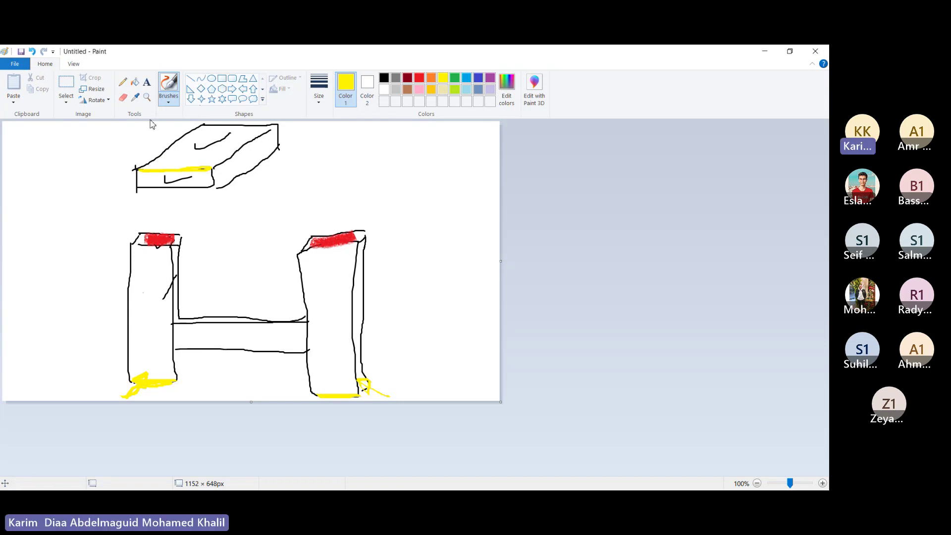
mouse_move(153, 130)
mouse_down()
mouse_move(151, 157)
mouse_move(164, 149)
mouse_move(156, 159)
mouse_up()
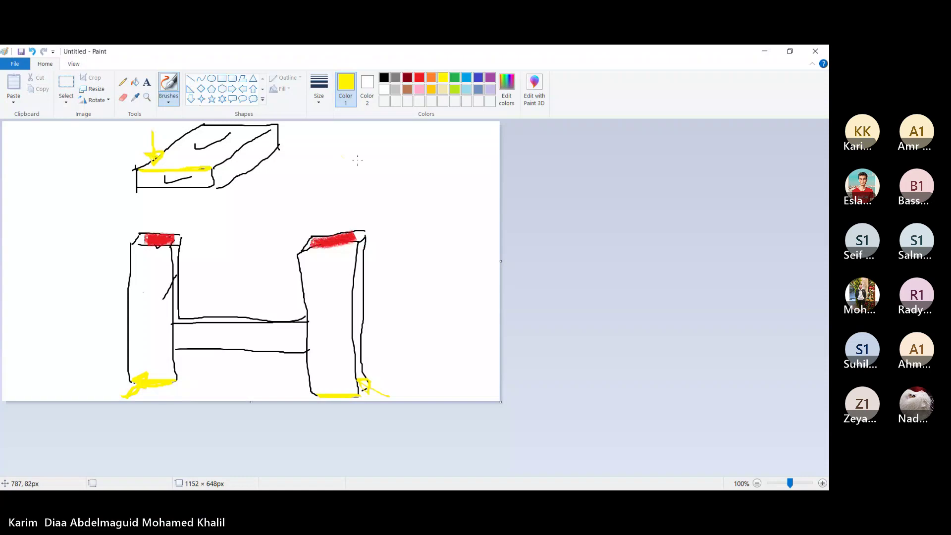
Draw a second small 3D bar outline in black beside the first bar and mark its front end face in green.
click(384, 77)
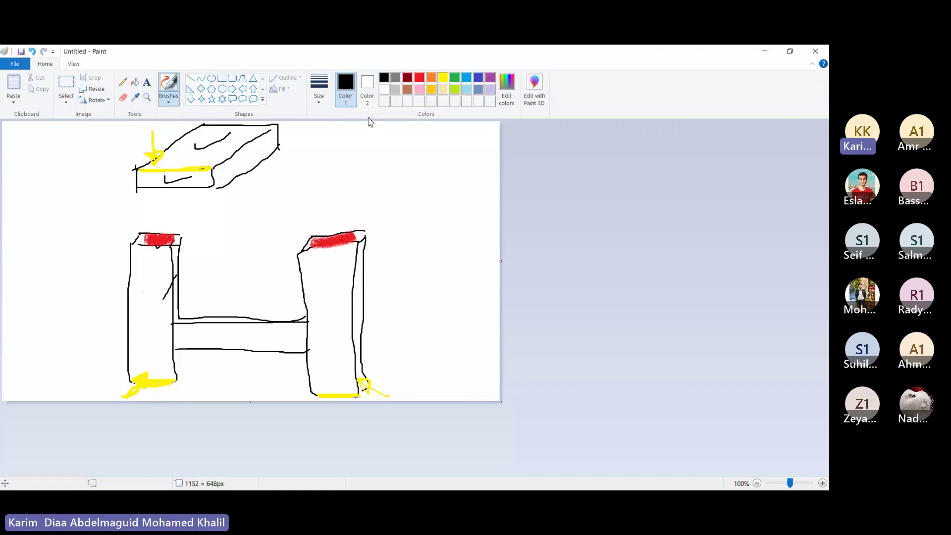
mouse_move(390, 128)
mouse_down()
mouse_move(361, 179)
mouse_move(405, 176)
mouse_move(423, 140)
mouse_up()
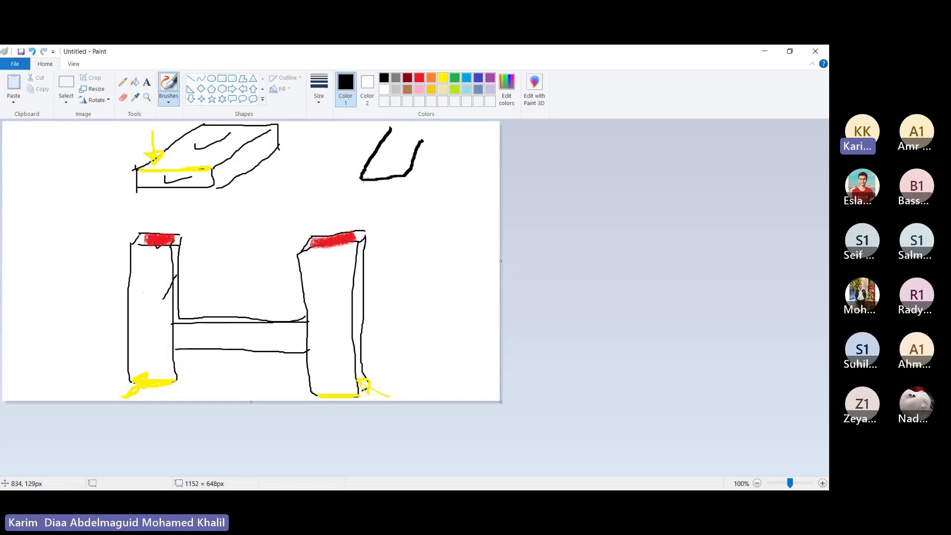
drag(363, 179, 413, 177)
click(454, 78)
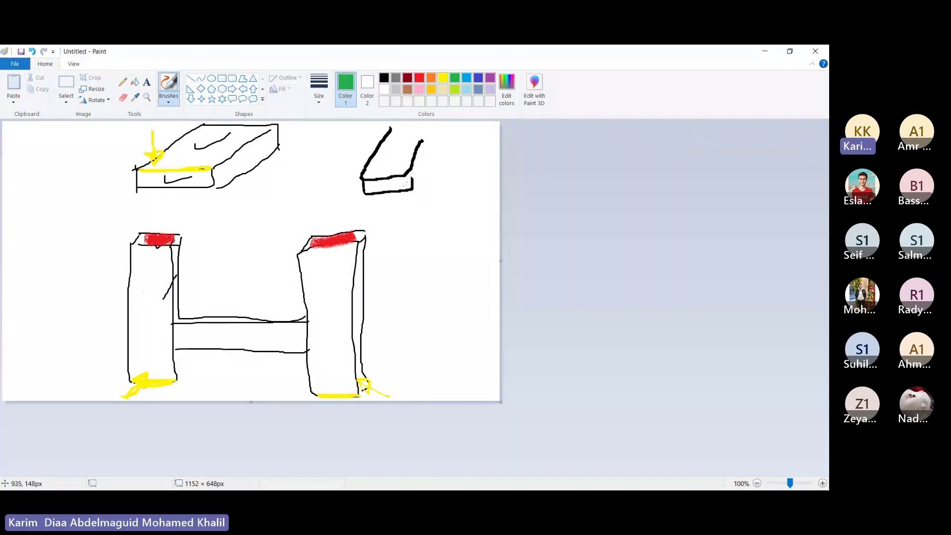
mouse_move(406, 185)
mouse_down()
mouse_move(369, 184)
mouse_move(377, 189)
mouse_up()
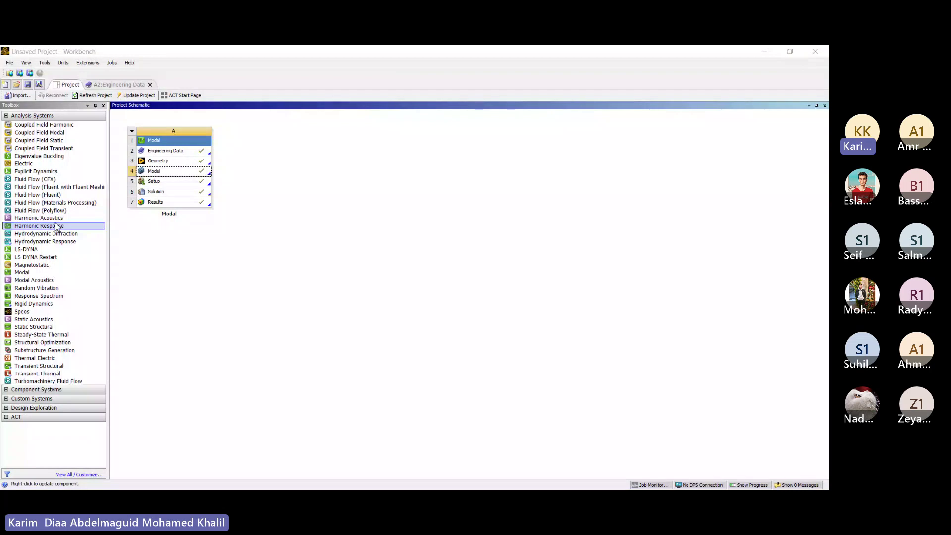
In Workbench, add a Harmonic Response system onto the Modal system's Model cell, sharing A2:A4.
drag(57, 227, 168, 174)
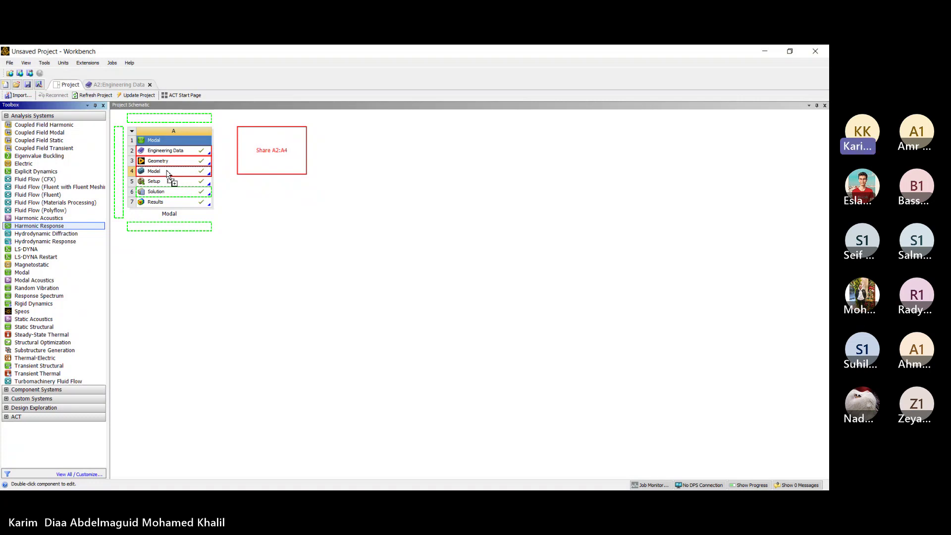
mouse_move(167, 173)
mouse_down()
mouse_move(188, 151)
mouse_move(113, 197)
mouse_move(206, 152)
mouse_move(178, 173)
mouse_move(165, 171)
mouse_up()
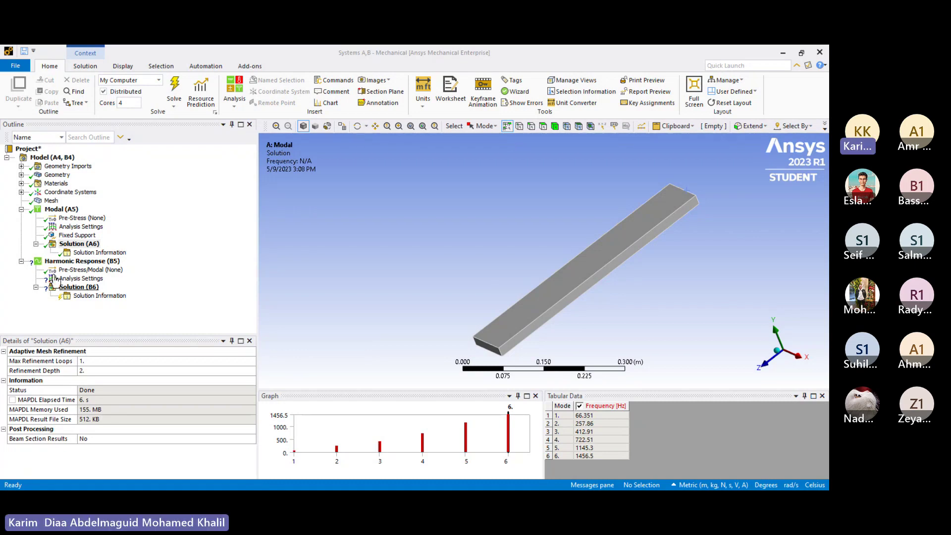
In Mechanical, open the Harmonic Response analysis settings and start editing the frequency Range Minimum.
scroll(419, 262, down, 3)
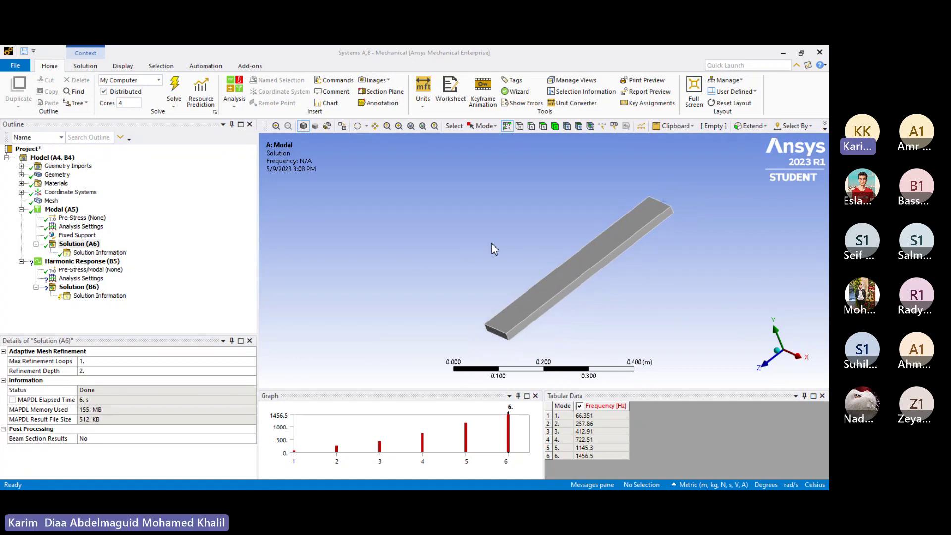
middle_drag(503, 246, 602, 276)
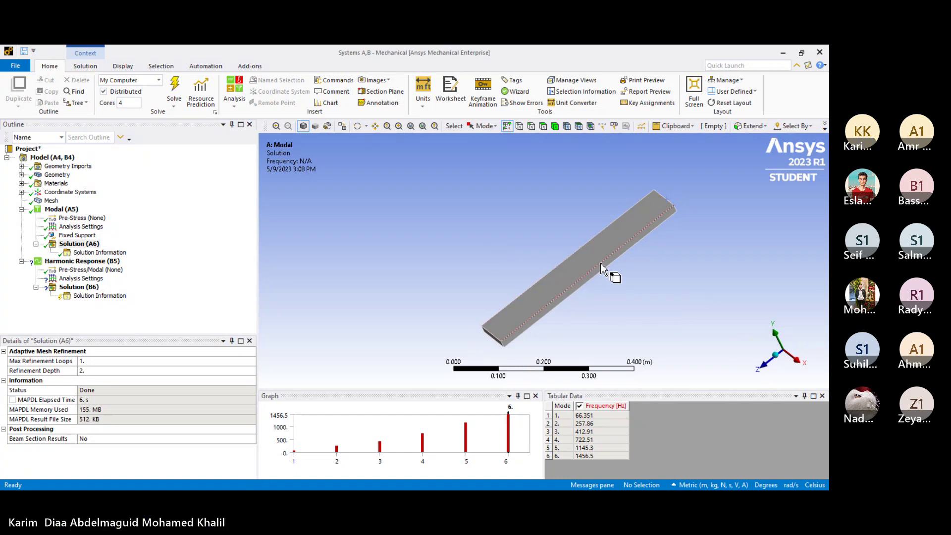
scroll(619, 263, down, 3)
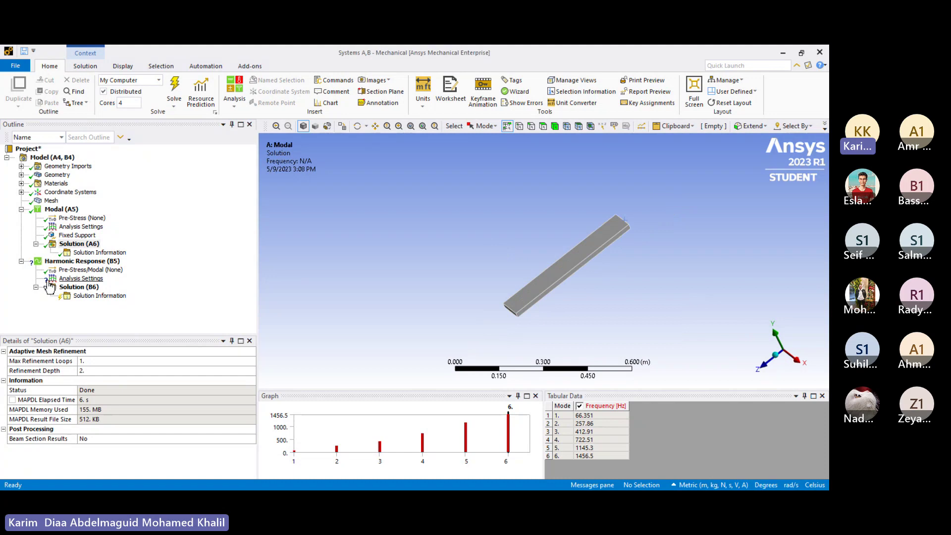
click(78, 280)
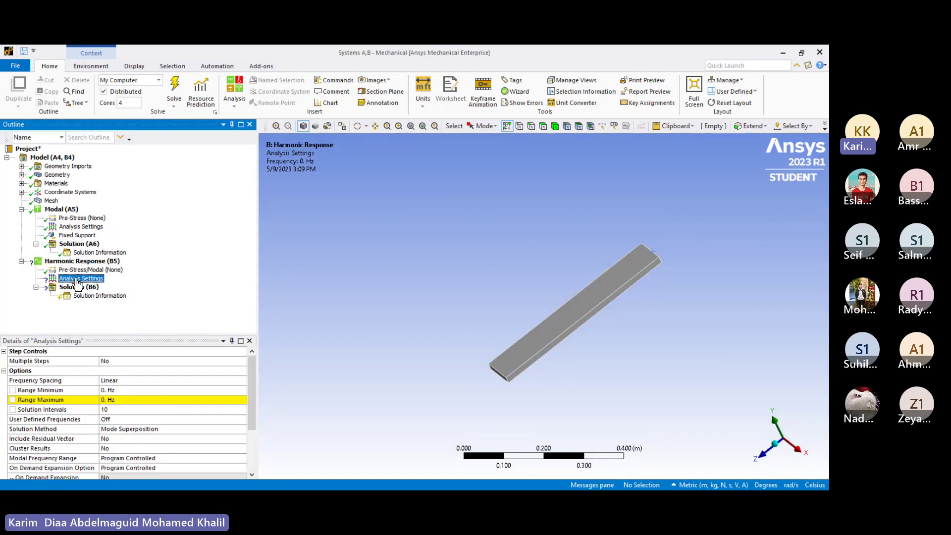
click(124, 390)
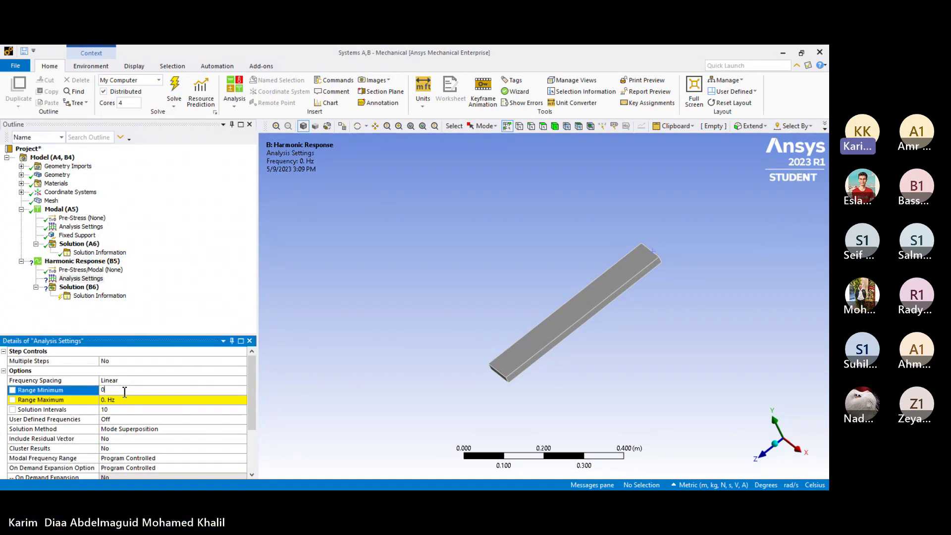